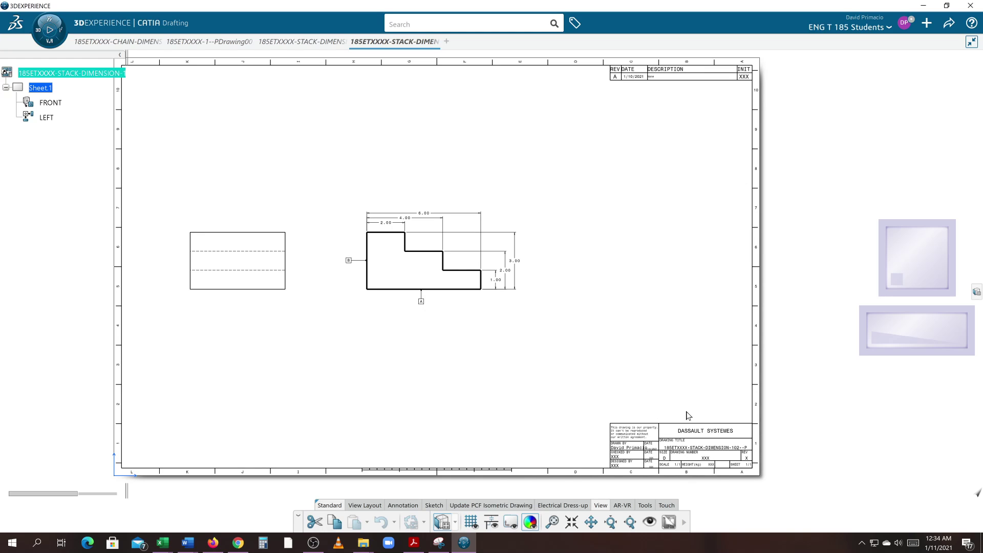
Step: Zoom in on the title block in the lower right corner of the drawing sheet
{"action": "mouse_move", "coordinate": [830, 445]}
{"action": "middle_mouse_down"}
{"action": "mouse_move", "coordinate": [686, 384]}
{"action": "mouse_move", "coordinate": [640, 213]}
{"action": "middle_mouse_up"}
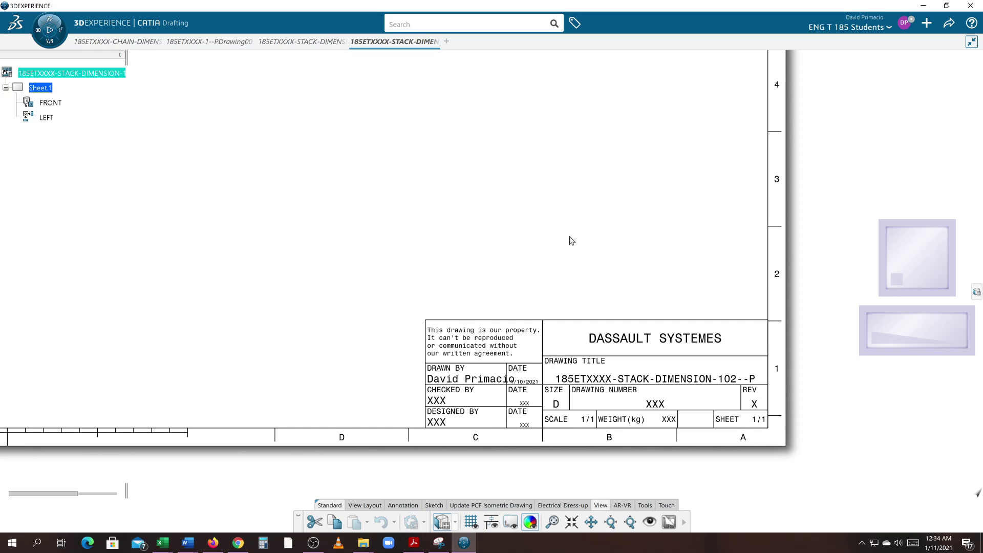
Step: Put Sheet.1 into Edit Background mode and shift the sheet view slightly down and right
{"action": "right_click", "coordinate": [41, 89]}
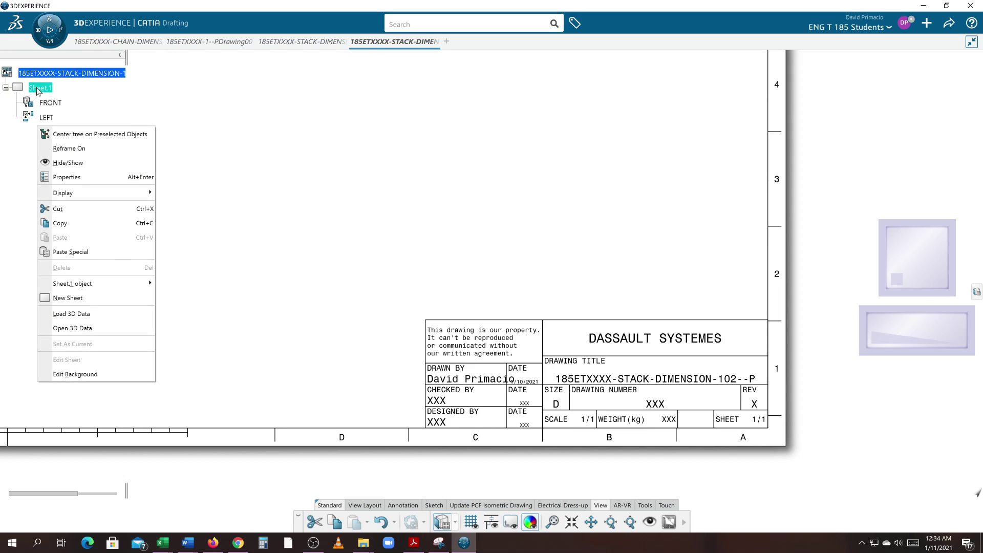
{"action": "left_click", "coordinate": [78, 375]}
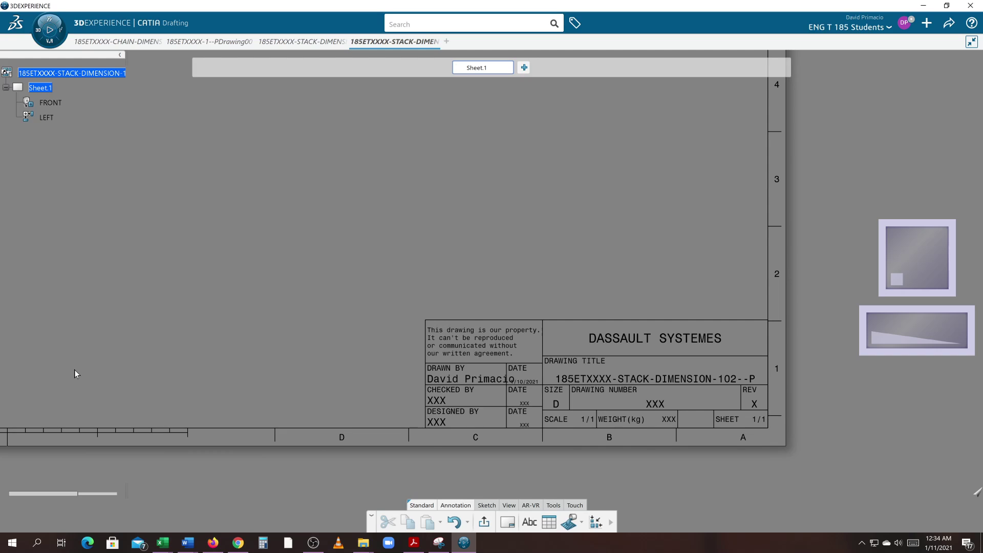
{"action": "middle_click_drag", "start_coordinate": [517, 268], "coordinate": [522, 313]}
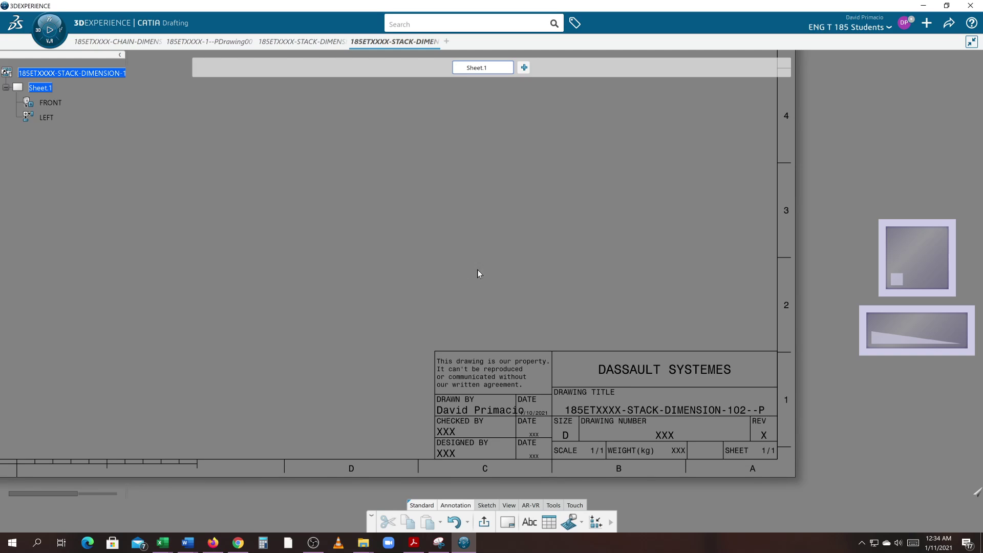
Step: Switch to Firefox and show the Canvas Stack Dimensions assignment page
{"action": "key", "text": "alt+Tab"}
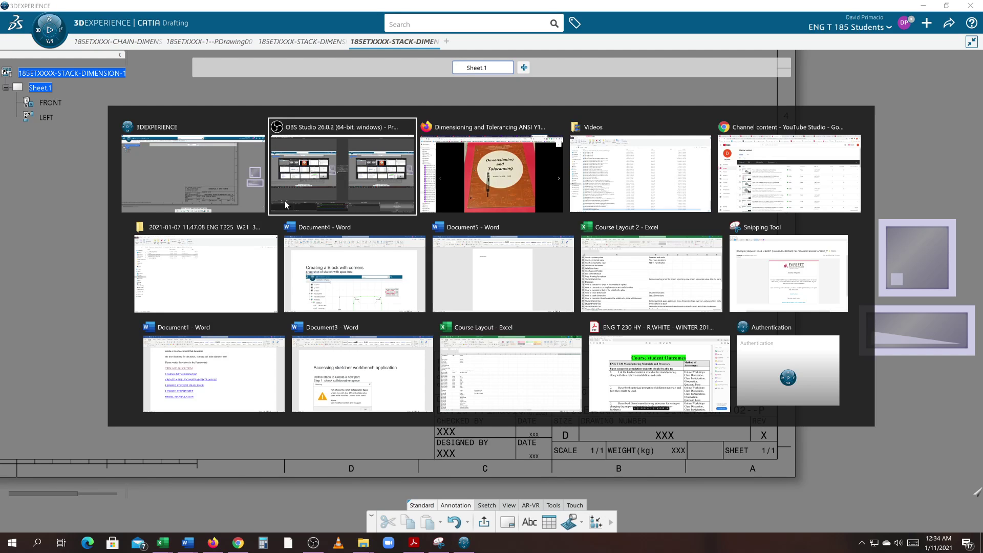
{"action": "key", "text": "alt+Tab"}
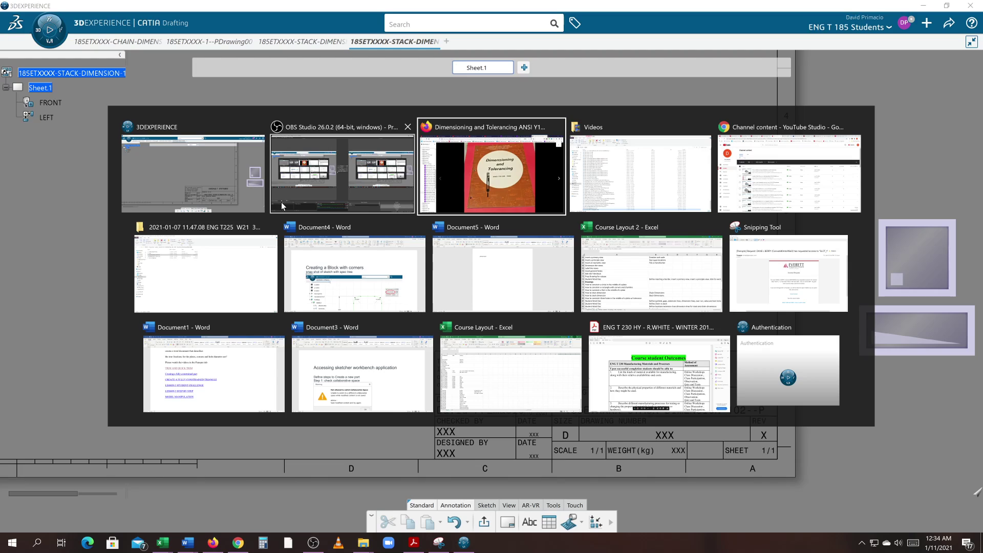
{"action": "key", "text": "alt+Tab"}
{"action": "key", "text": "alt+Tab"}
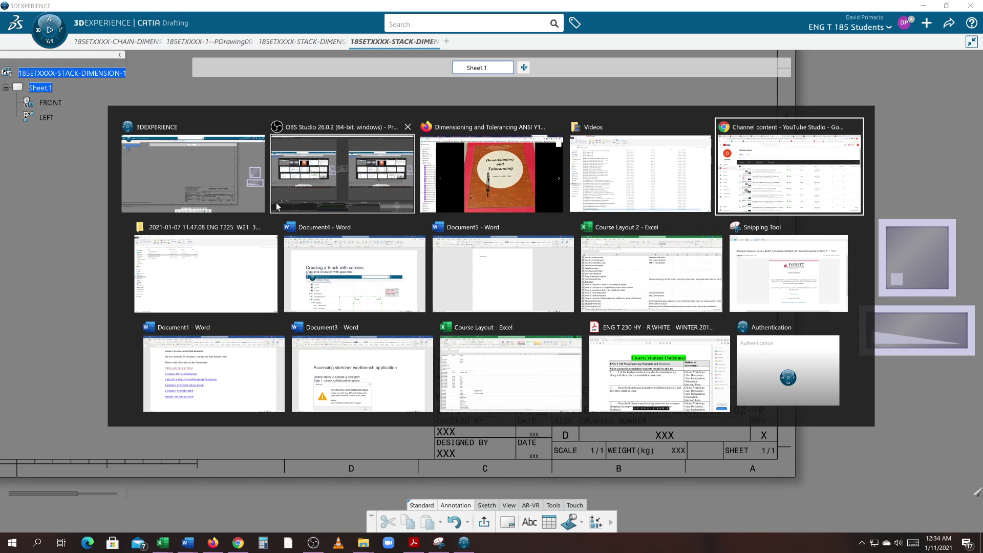
{"action": "key", "text": "alt+Tab"}
{"action": "key", "text": "alt+Tab"}
{"action": "key", "text": "alt+Tab"}
{"action": "key", "text": "alt+Tab"}
{"action": "key", "text": "alt+Tab"}
{"action": "key", "text": "alt+Tab"}
{"action": "key", "text": "alt+Tab"}
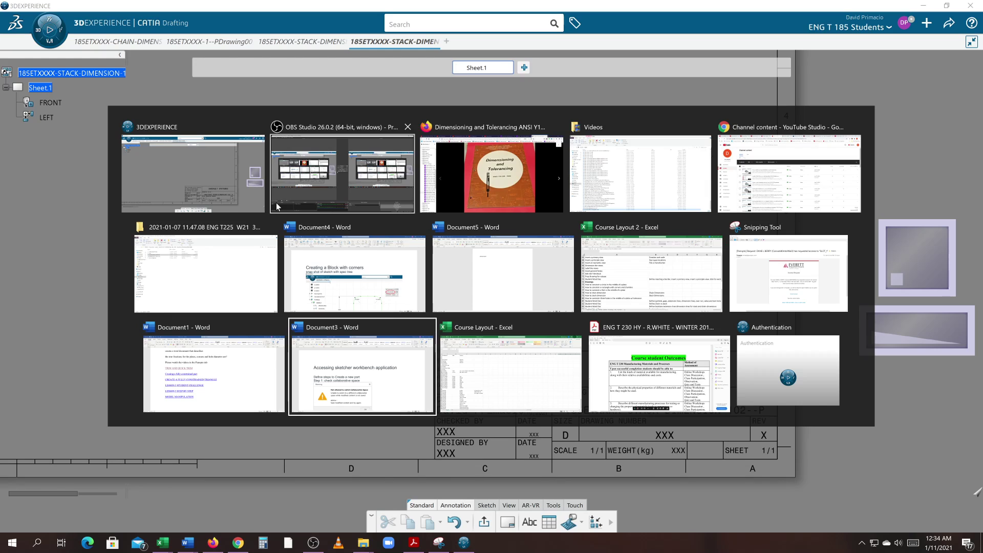
{"action": "key", "text": "alt+Tab"}
{"action": "key", "text": "alt+Tab"}
{"action": "key", "text": "alt+Tab"}
{"action": "key", "text": "alt+Tab"}
{"action": "key", "text": "alt+Tab"}
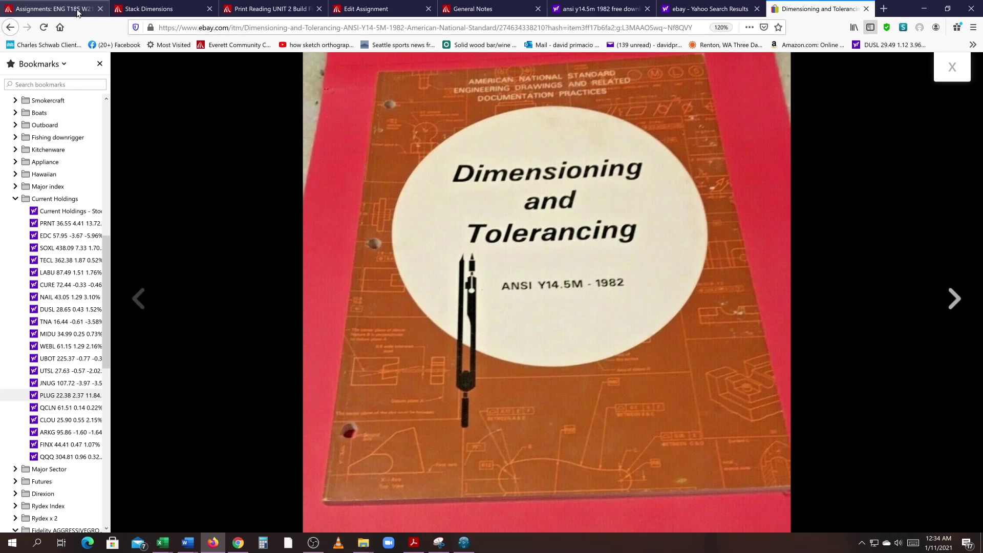
{"action": "left_click", "coordinate": [139, 9]}
Step: Copy the GENERAL NOTES heading and its four bullets, then return to CATIA
{"action": "left_click", "coordinate": [510, 346]}
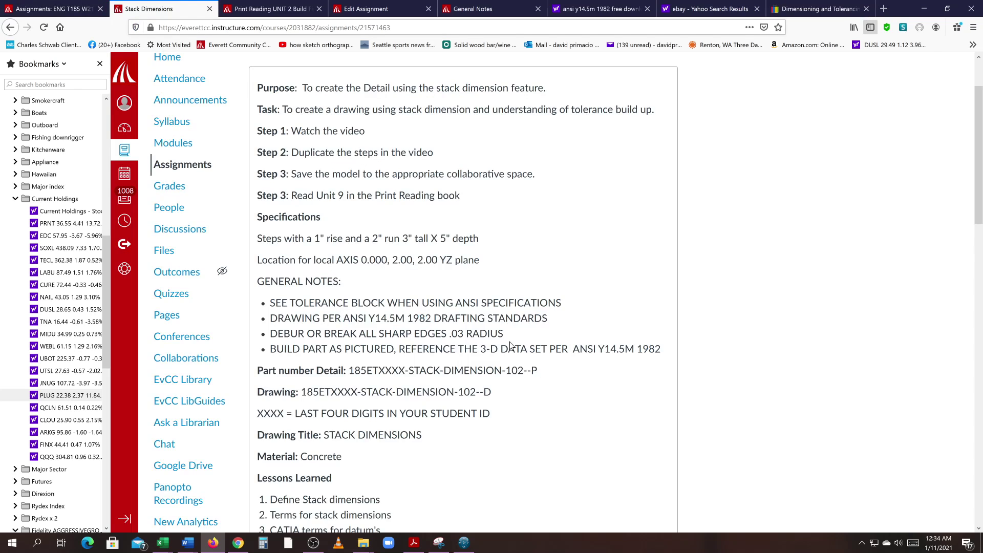
{"action": "left_click_drag", "start_coordinate": [432, 318], "coordinate": [342, 318]}
{"action": "left_click", "coordinate": [389, 359]}
{"action": "left_click_drag", "start_coordinate": [661, 349], "coordinate": [251, 287]}
{"action": "key", "text": "ctrl+c"}
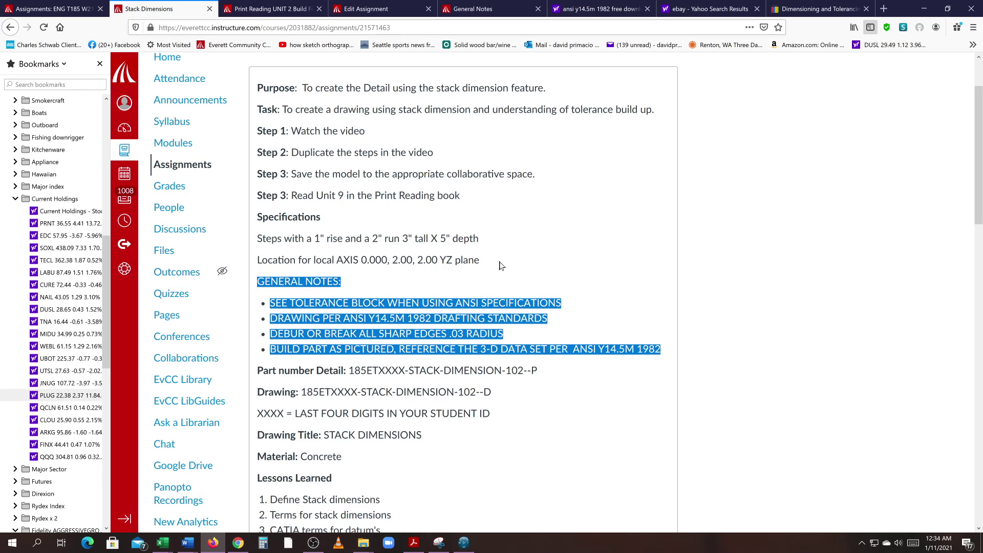
{"action": "key", "text": "alt+Tab"}
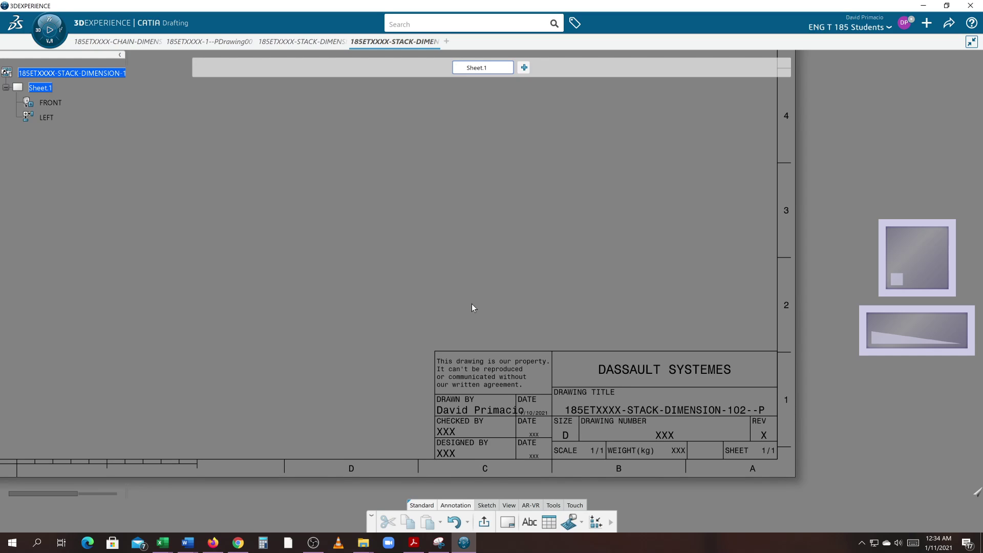
Step: Paste the GENERAL NOTES text above the title block, wrapping the long last note onto a second line
{"action": "left_click", "coordinate": [529, 522]}
{"action": "left_click", "coordinate": [448, 197]}
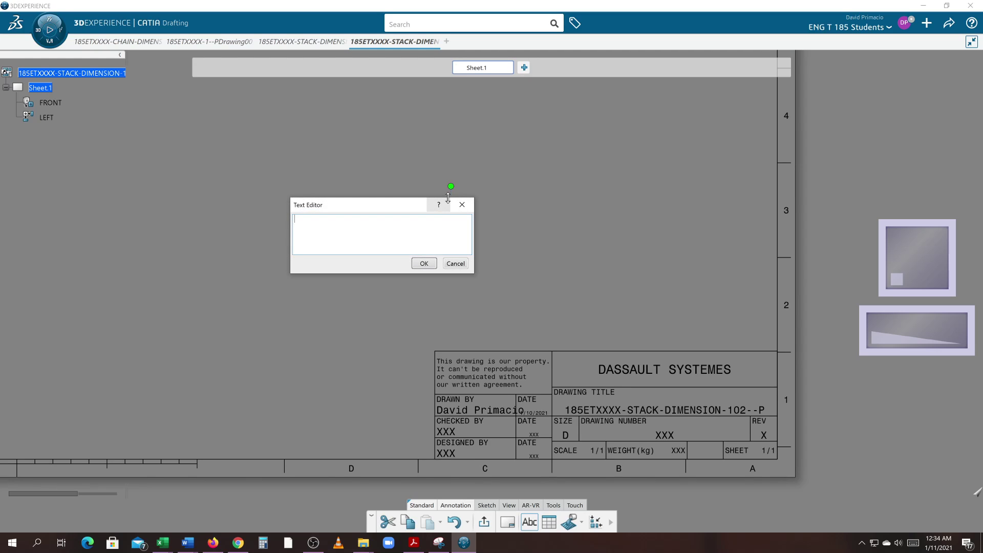
{"action": "key", "text": "ctrl+v"}
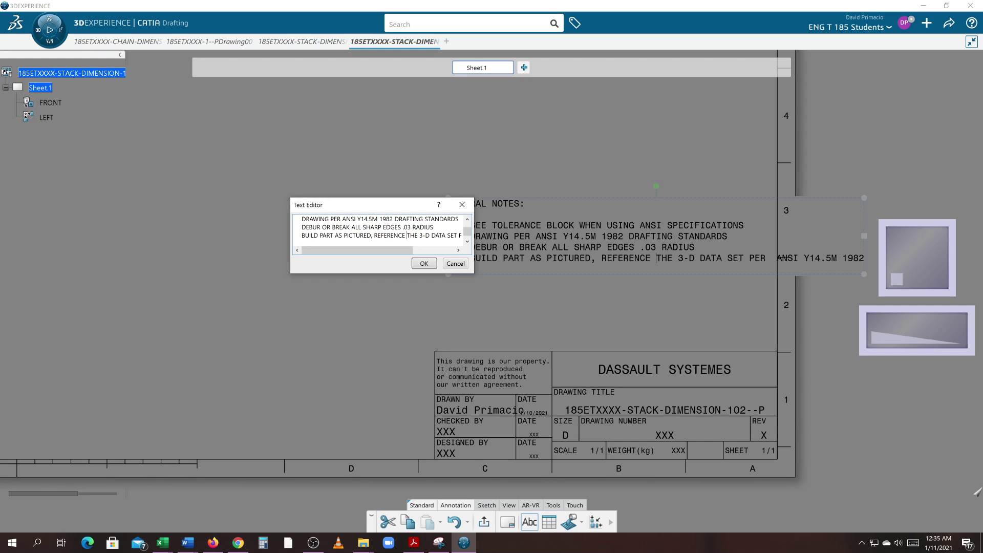
{"action": "key", "text": "Return"}
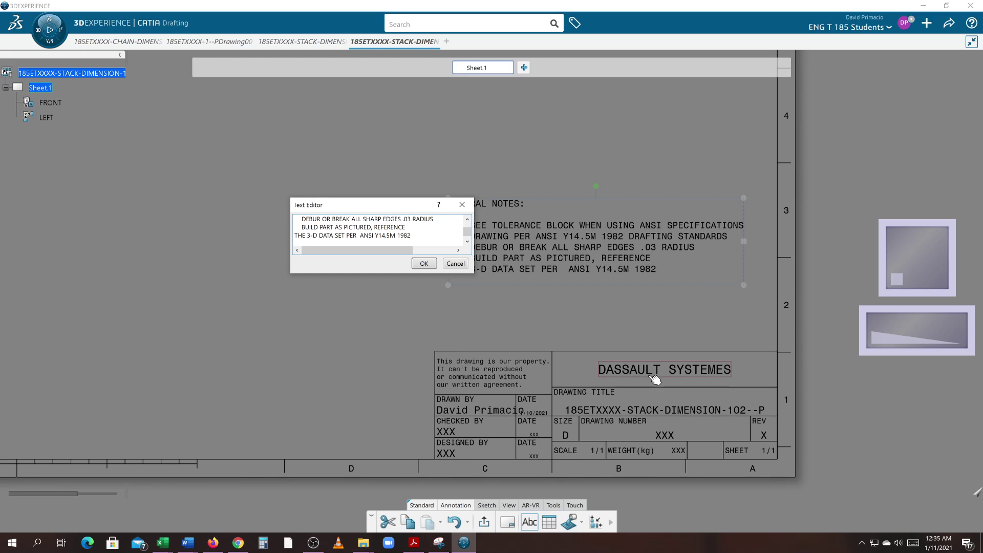
{"action": "left_click", "coordinate": [424, 263]}
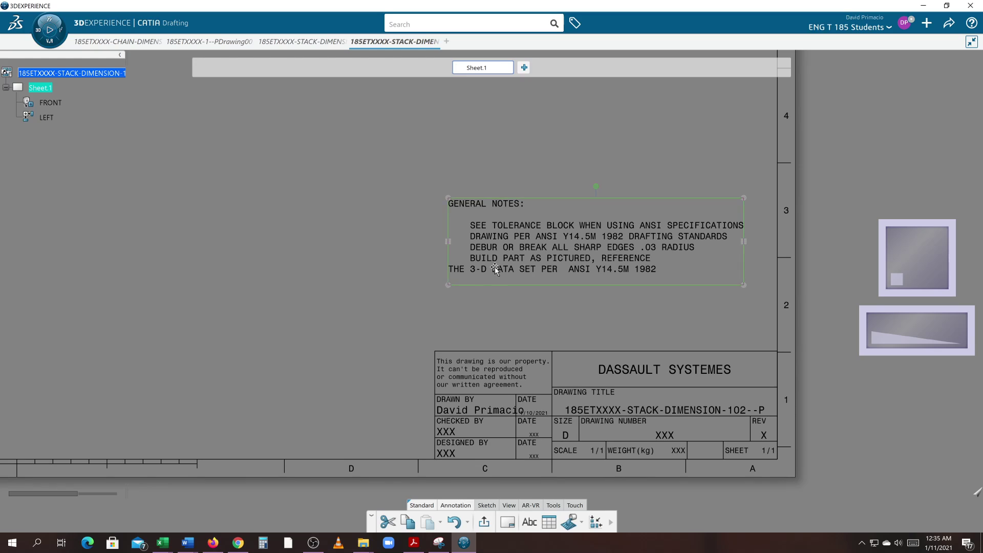
{"action": "left_click_drag", "start_coordinate": [502, 269], "coordinate": [507, 264]}
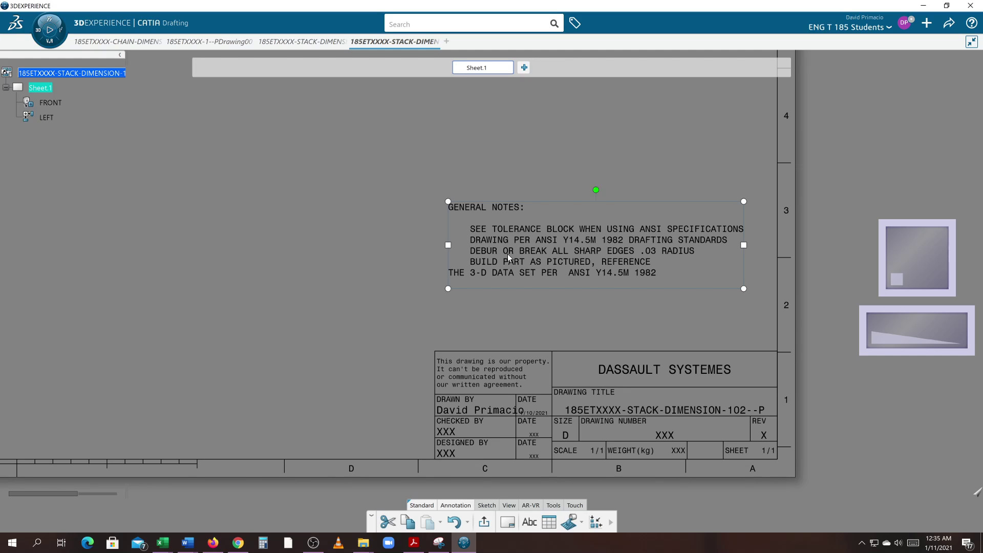
{"action": "left_click", "coordinate": [493, 321]}
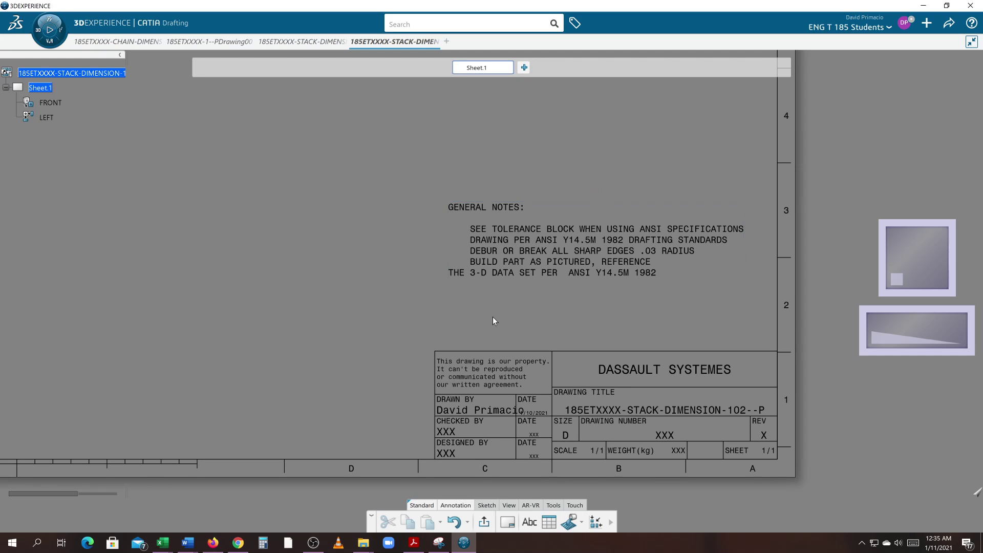
Step: Indent the last General Notes line in the Text Editor so it aligns with the others
{"action": "double_click", "coordinate": [519, 256]}
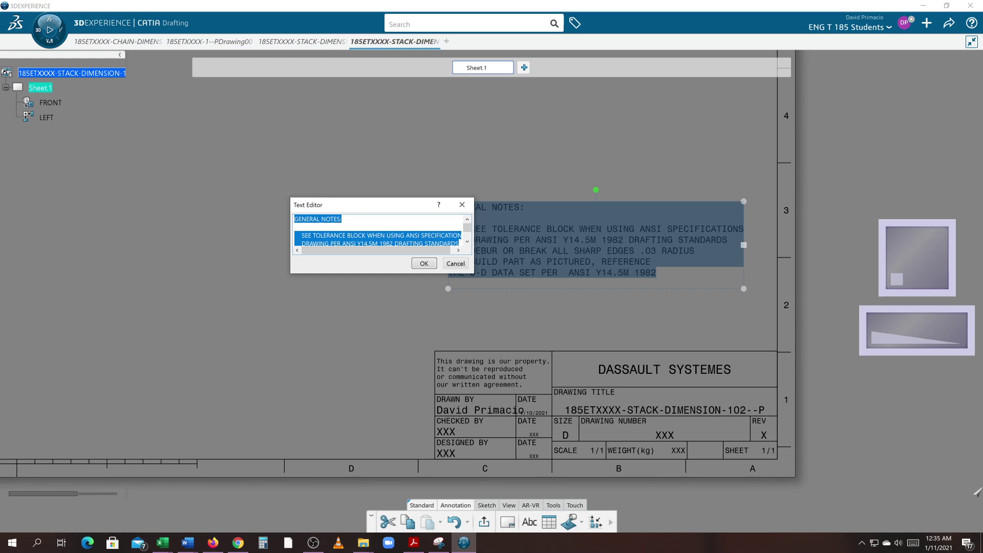
{"action": "left_click", "coordinate": [467, 241]}
{"action": "left_click", "coordinate": [466, 242]}
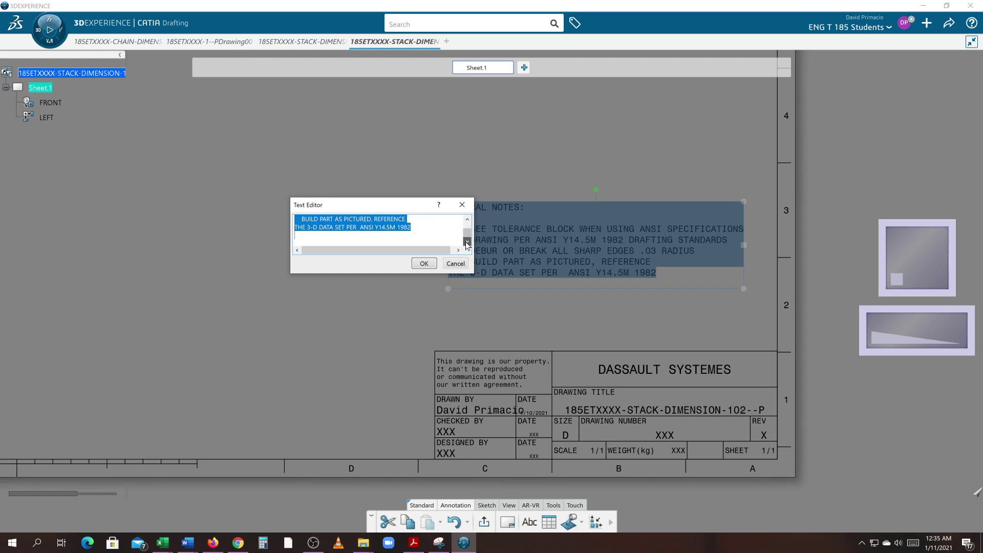
{"action": "left_click", "coordinate": [295, 229]}
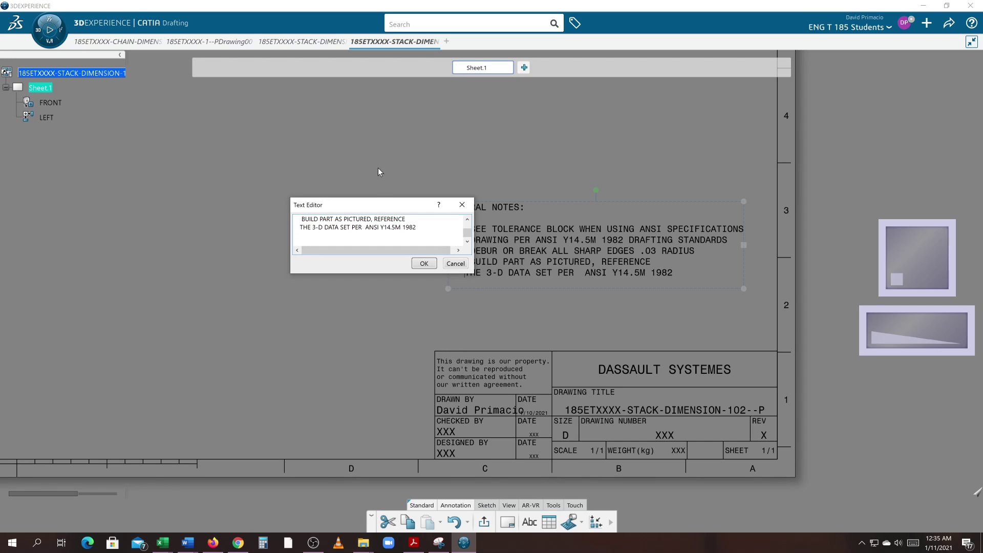
{"action": "left_click_drag", "start_coordinate": [375, 204], "coordinate": [364, 138]}
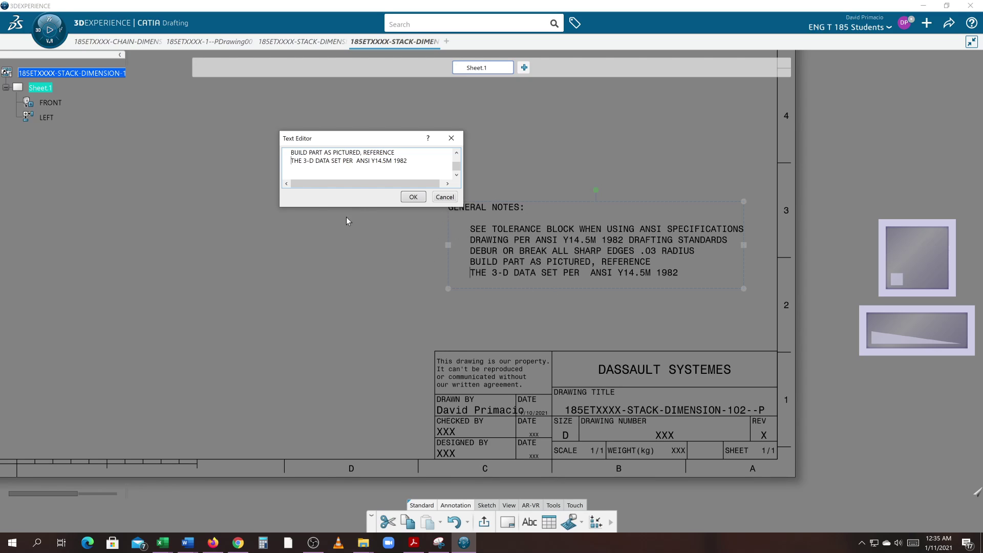
{"action": "left_click", "coordinate": [411, 198]}
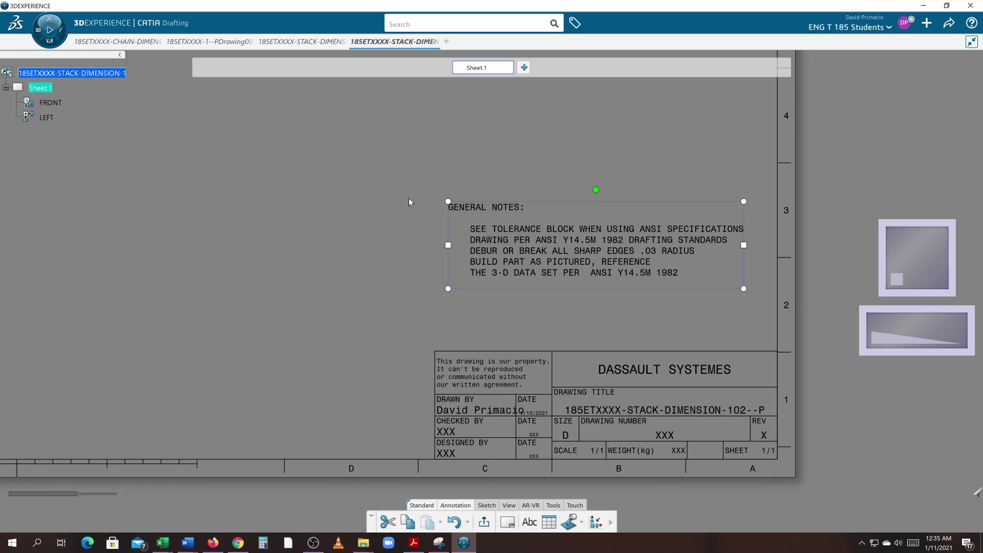
{"action": "left_click", "coordinate": [416, 310]}
Step: Lower the General Notes block to sit directly above the title block
{"action": "left_click_drag", "start_coordinate": [524, 281], "coordinate": [495, 327]}
{"action": "left_click", "coordinate": [381, 316]}
{"action": "left_click", "coordinate": [512, 302]}
Step: Zoom in and centre the view on the five-line General Notes block
{"action": "scroll", "coordinate": [516, 287], "scroll_direction": "up", "scroll_amount": 3}
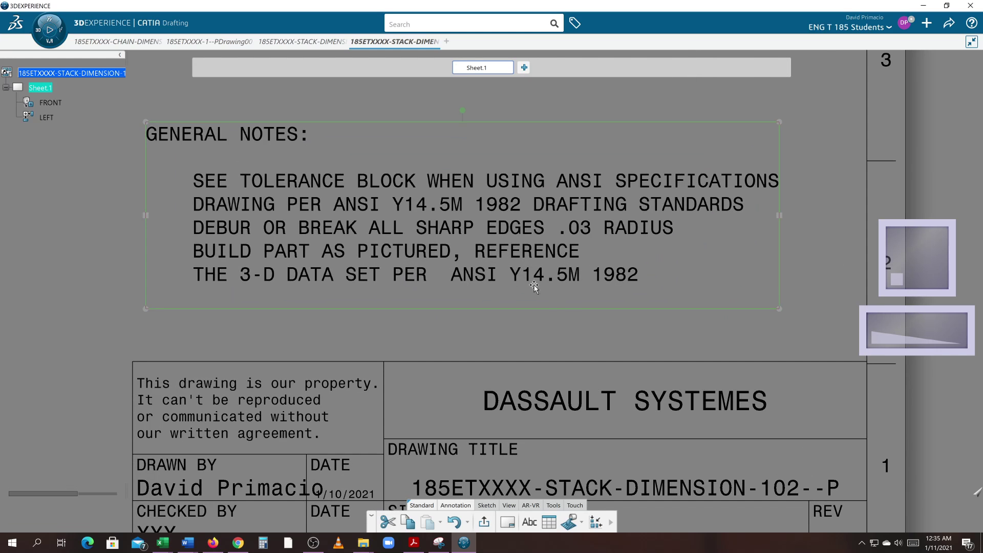
{"action": "middle_click_drag", "start_coordinate": [542, 289], "coordinate": [566, 301]}
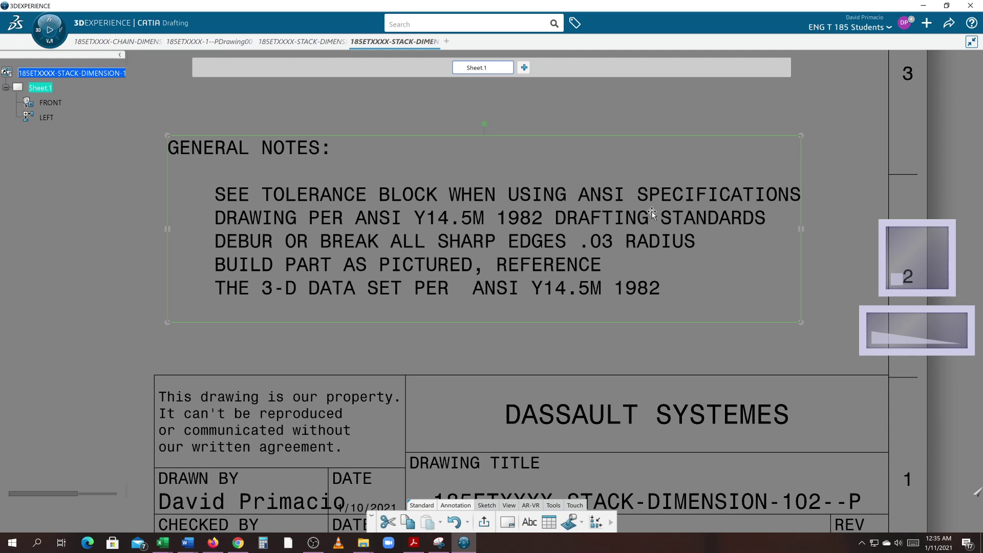
{"action": "mouse_move", "coordinate": [651, 211]}
Step: Compare the Canvas assignment notes with the ANSI Y14.5M 1982 book listing, then return to CATIA
{"action": "key", "text": "alt+Tab"}
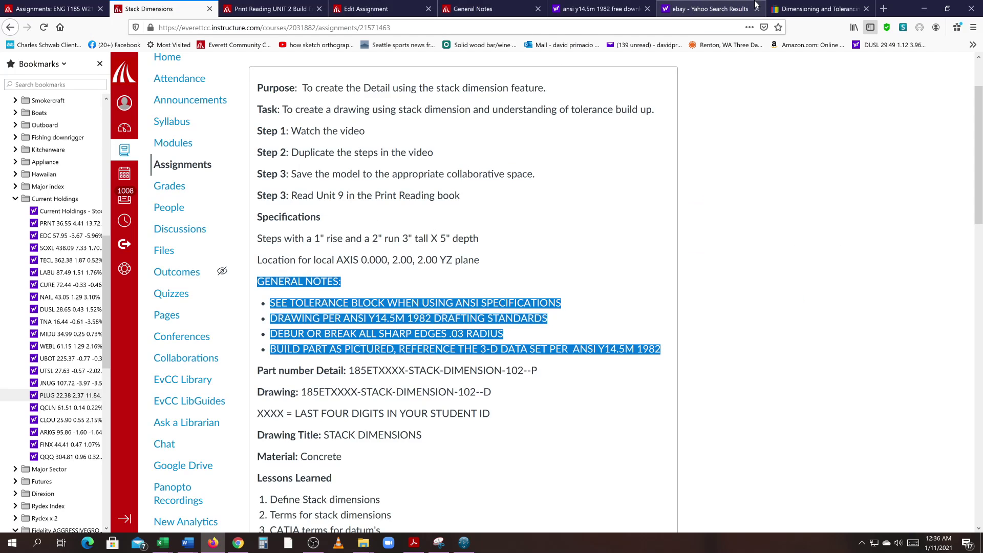
{"action": "left_click", "coordinate": [814, 9]}
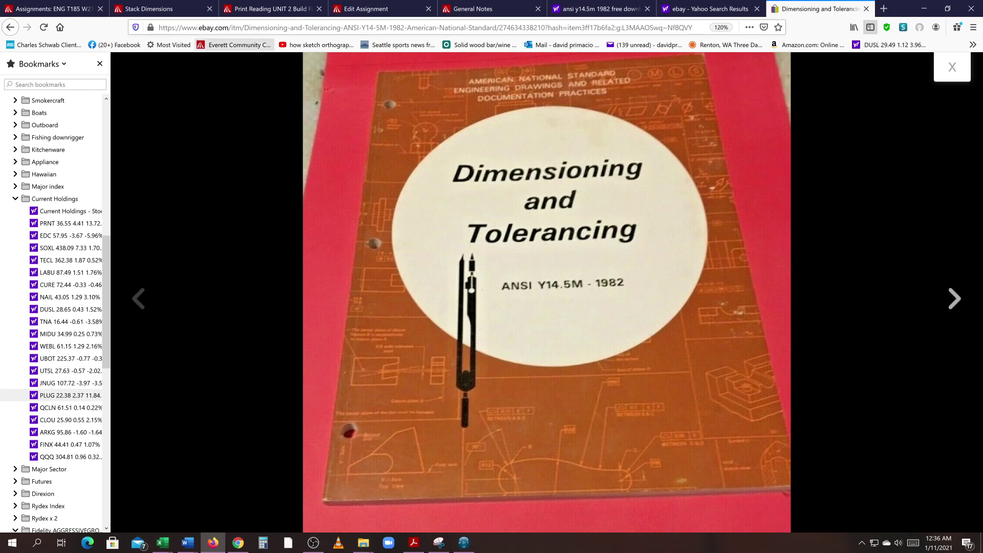
{"action": "left_click", "coordinate": [269, 9]}
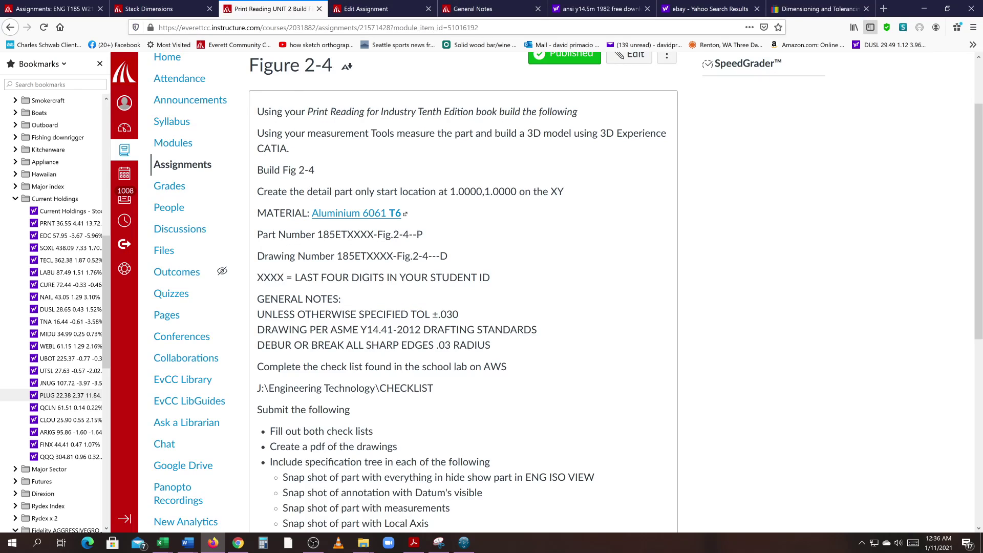
{"action": "left_click", "coordinate": [805, 9]}
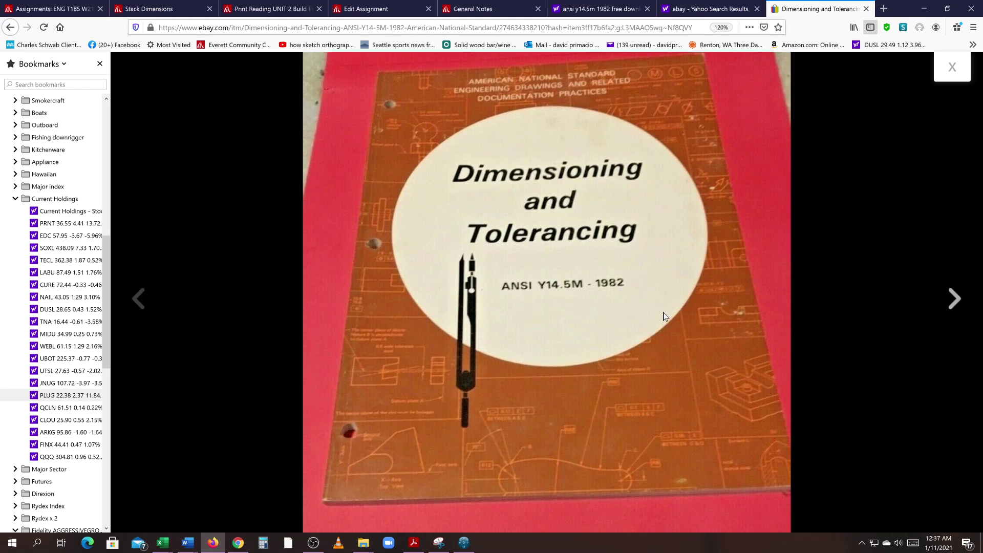
{"action": "key", "text": "alt+Tab"}
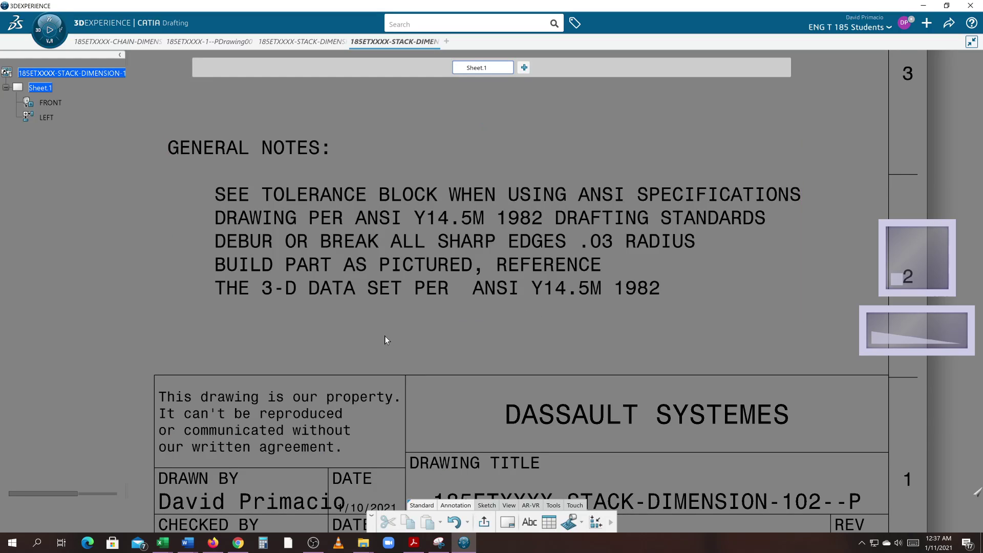
Step: Frame the front view dimensioned 2.00, 4.00, 6.00 and 1.00, 2.00, 3.00 from datums A and B
{"action": "middle_click_drag", "start_coordinate": [385, 336], "coordinate": [460, 373]}
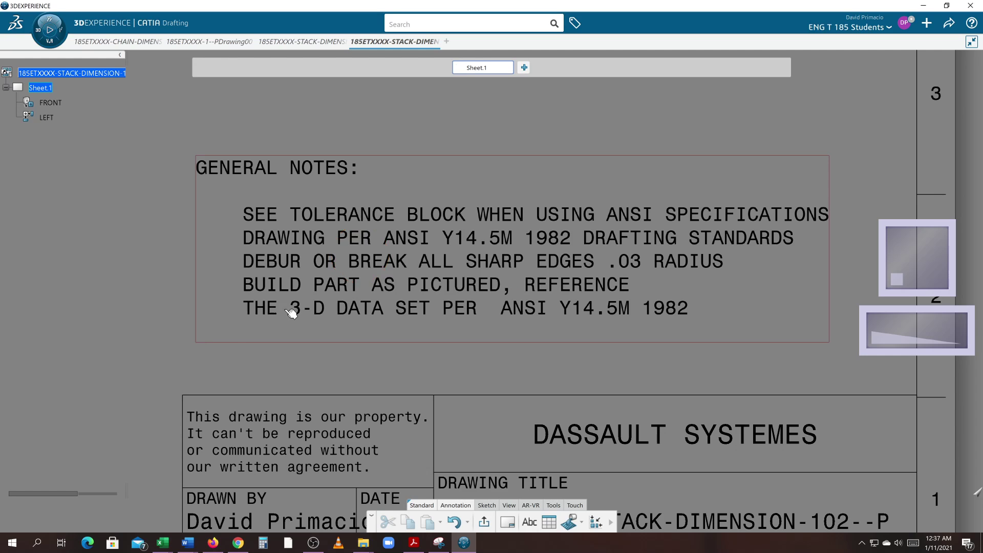
{"action": "scroll", "coordinate": [124, 313], "scroll_direction": "down", "scroll_amount": 5}
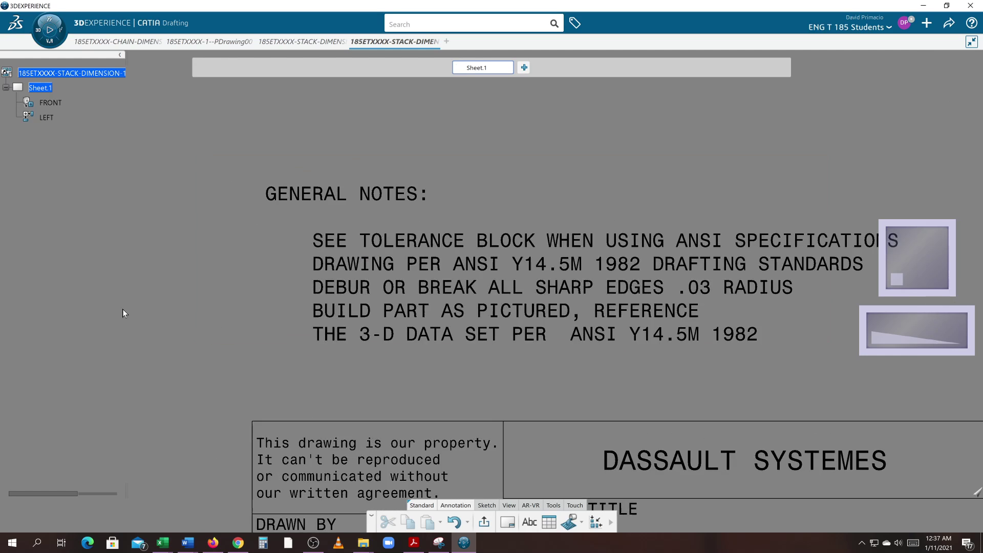
{"action": "middle_click_drag", "start_coordinate": [170, 374], "coordinate": [354, 418]}
{"action": "scroll", "coordinate": [353, 418], "scroll_direction": "up", "scroll_amount": 8}
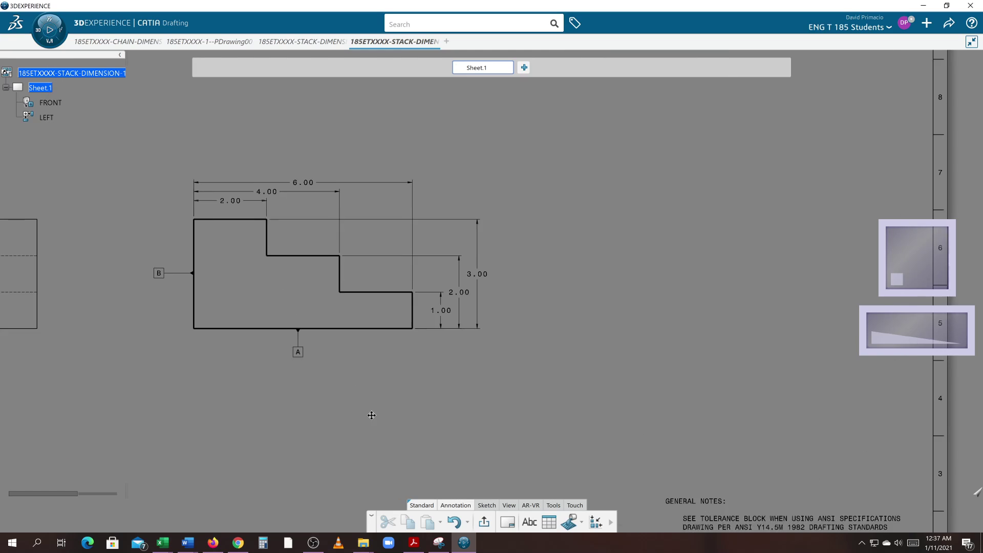
{"action": "scroll", "coordinate": [420, 436], "scroll_direction": "up", "scroll_amount": 3}
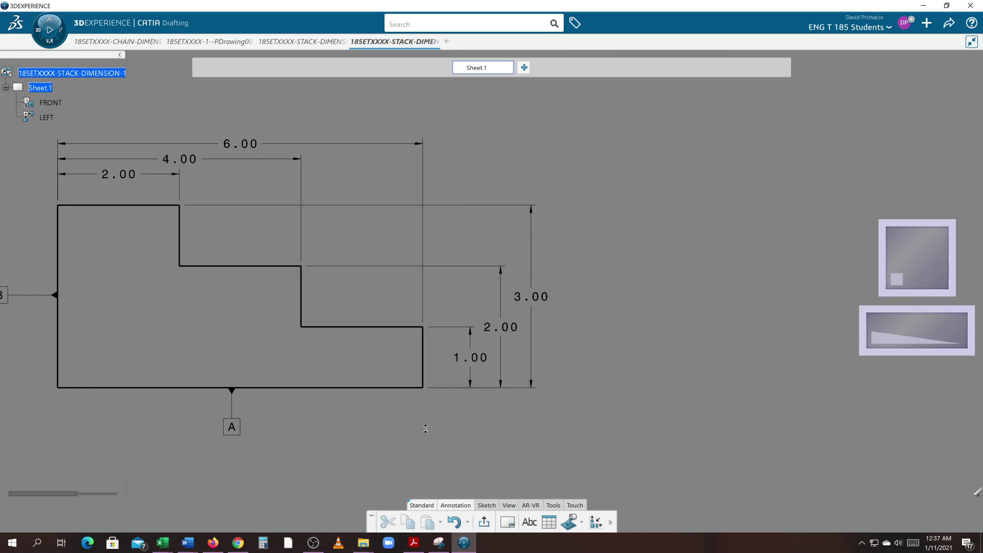
{"action": "scroll", "coordinate": [424, 429], "scroll_direction": "up", "scroll_amount": 2}
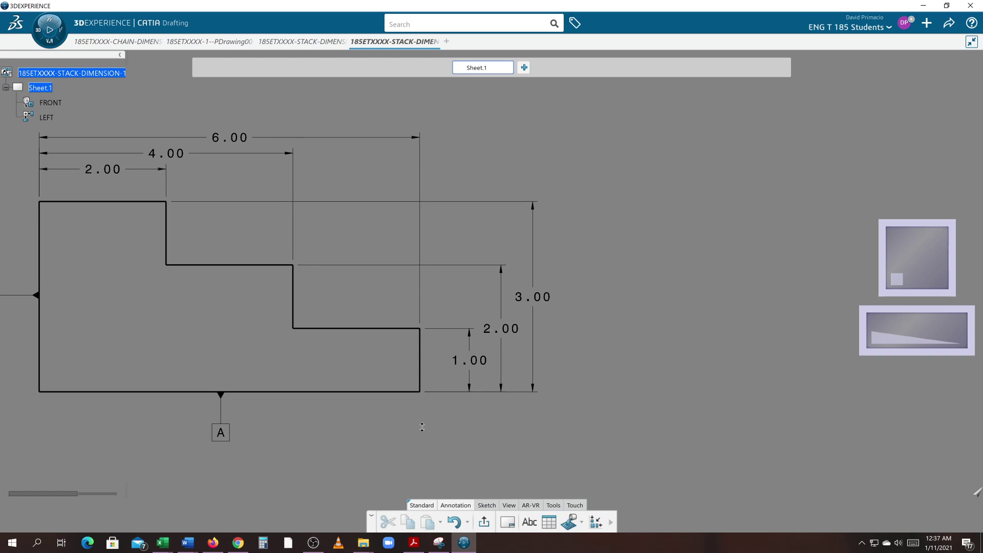
{"action": "scroll", "coordinate": [428, 430], "scroll_direction": "down", "scroll_amount": 1}
{"action": "scroll", "coordinate": [429, 430], "scroll_direction": "down", "scroll_amount": 1}
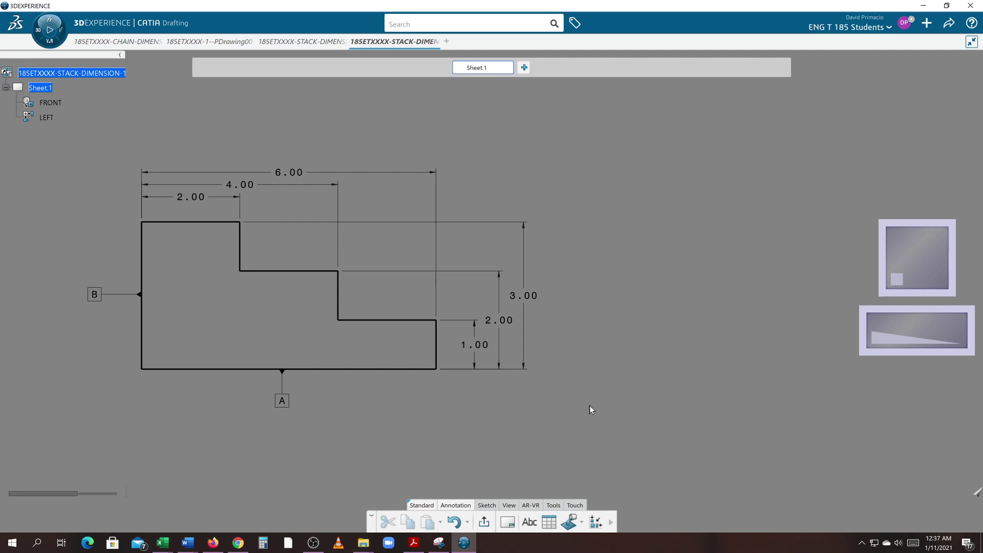
{"action": "mouse_move", "coordinate": [582, 386]}
{"action": "middle_mouse_down"}
{"action": "mouse_move", "coordinate": [460, 337]}
{"action": "mouse_move", "coordinate": [683, 509]}
{"action": "mouse_move", "coordinate": [687, 429]}
{"action": "mouse_move", "coordinate": [732, 409]}
{"action": "mouse_move", "coordinate": [732, 418]}
{"action": "middle_mouse_up"}
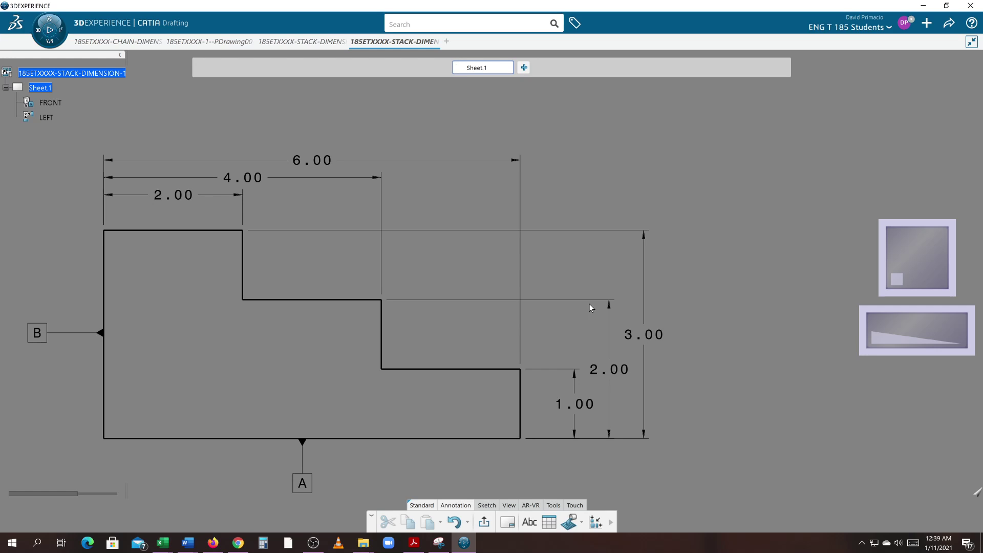
Step: Pan across the sheet from the front view to recentre the five-line General Notes block
{"action": "mouse_move", "coordinate": [676, 367]}
{"action": "middle_mouse_down"}
{"action": "mouse_move", "coordinate": [604, 265]}
{"action": "mouse_move", "coordinate": [657, 361]}
{"action": "mouse_move", "coordinate": [525, 200]}
{"action": "mouse_move", "coordinate": [585, 257]}
{"action": "mouse_move", "coordinate": [487, 285]}
{"action": "mouse_move", "coordinate": [540, 285]}
{"action": "mouse_move", "coordinate": [422, 342]}
{"action": "middle_mouse_up"}
{"action": "middle_click_drag", "start_coordinate": [505, 348], "coordinate": [467, 366]}
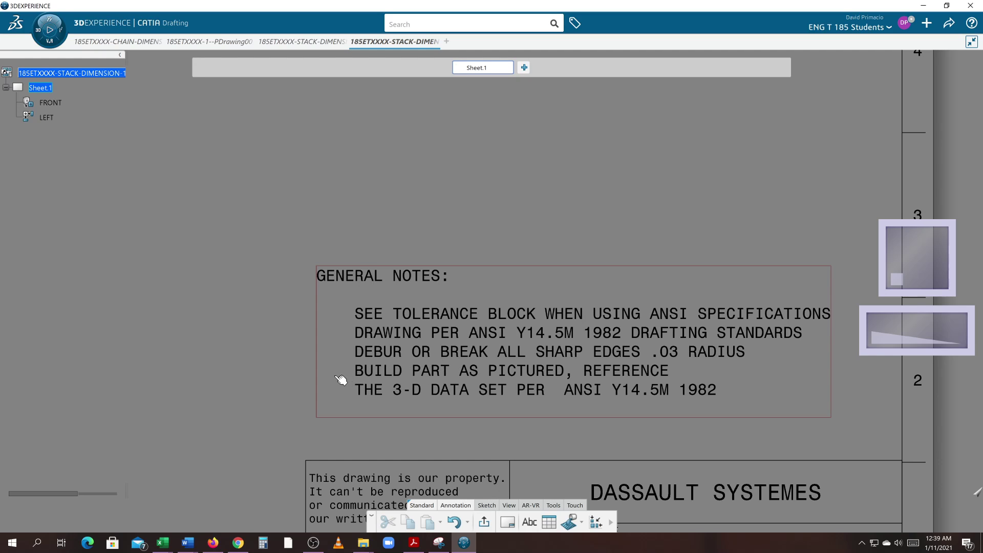
{"action": "middle_click_drag", "start_coordinate": [313, 432], "coordinate": [350, 441]}
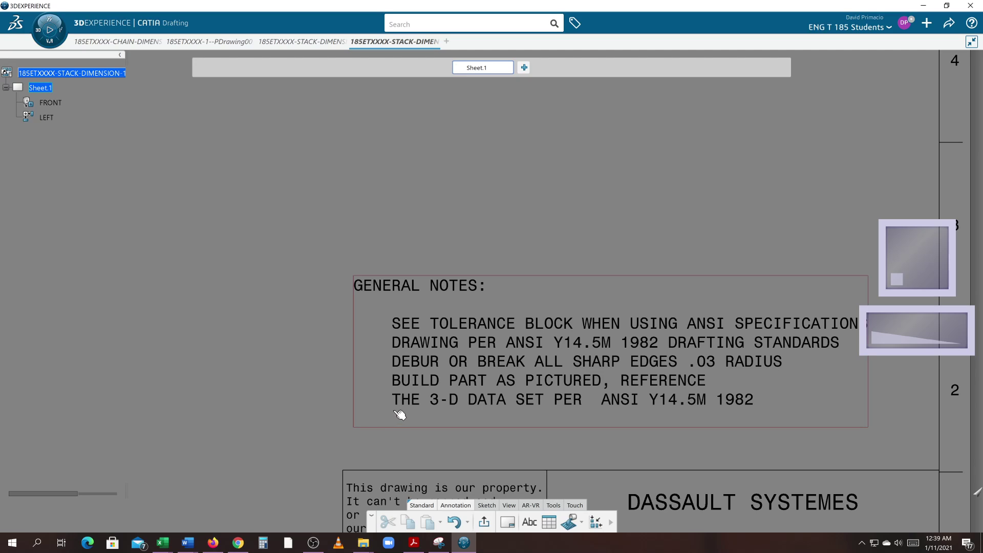
{"action": "mouse_move", "coordinate": [375, 417]}
{"action": "middle_mouse_down"}
{"action": "mouse_move", "coordinate": [360, 395]}
{"action": "mouse_move", "coordinate": [339, 395]}
{"action": "mouse_move", "coordinate": [329, 353]}
{"action": "mouse_move", "coordinate": [345, 337]}
{"action": "mouse_move", "coordinate": [220, 365]}
{"action": "middle_mouse_up"}
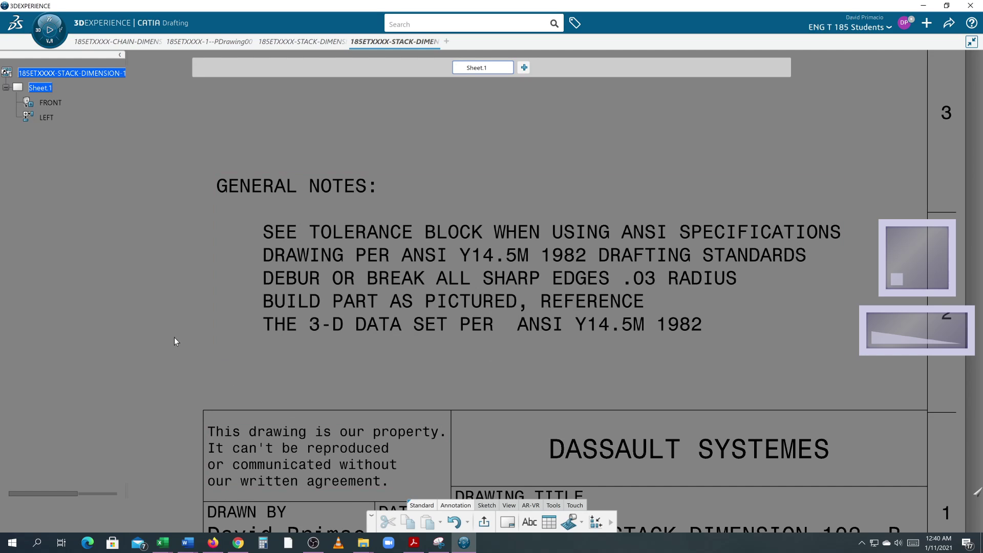
Step: Zoom and pan to centre the title block (size D, scale 1/1) and the empty area to its left
{"action": "scroll", "coordinate": [189, 328], "scroll_direction": "down", "scroll_amount": 2}
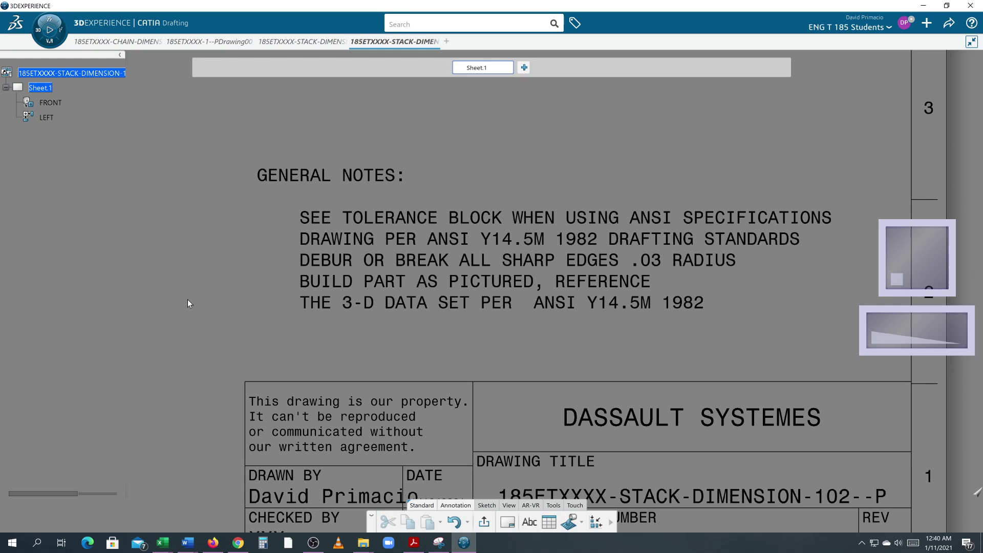
{"action": "scroll", "coordinate": [189, 300], "scroll_direction": "down", "scroll_amount": 2}
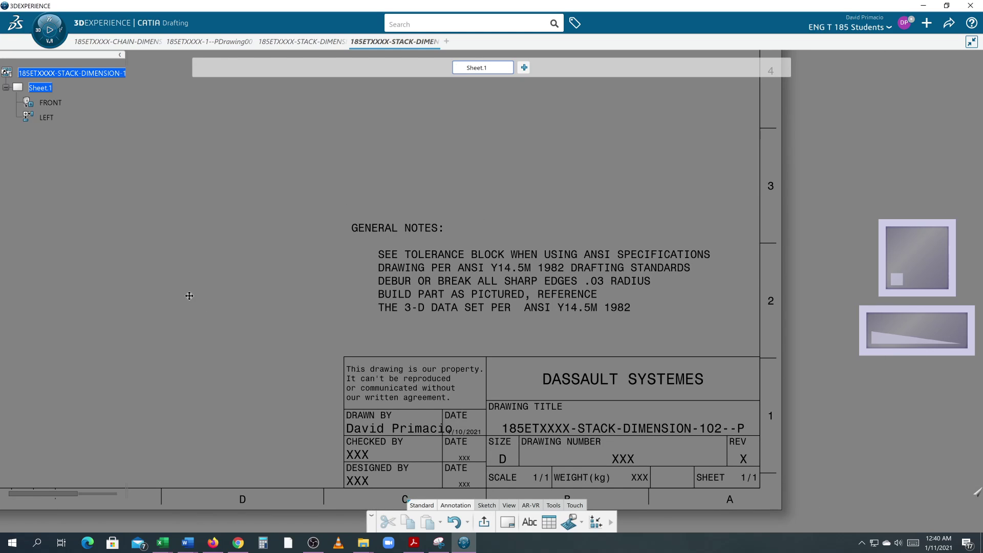
{"action": "scroll", "coordinate": [189, 297], "scroll_direction": "up", "scroll_amount": 4}
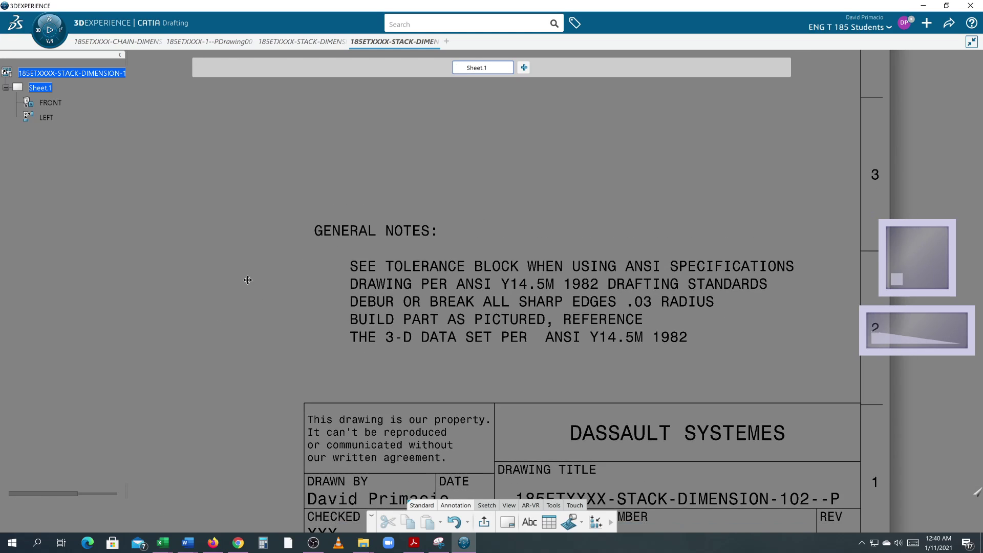
{"action": "scroll", "coordinate": [248, 280], "scroll_direction": "up", "scroll_amount": 3}
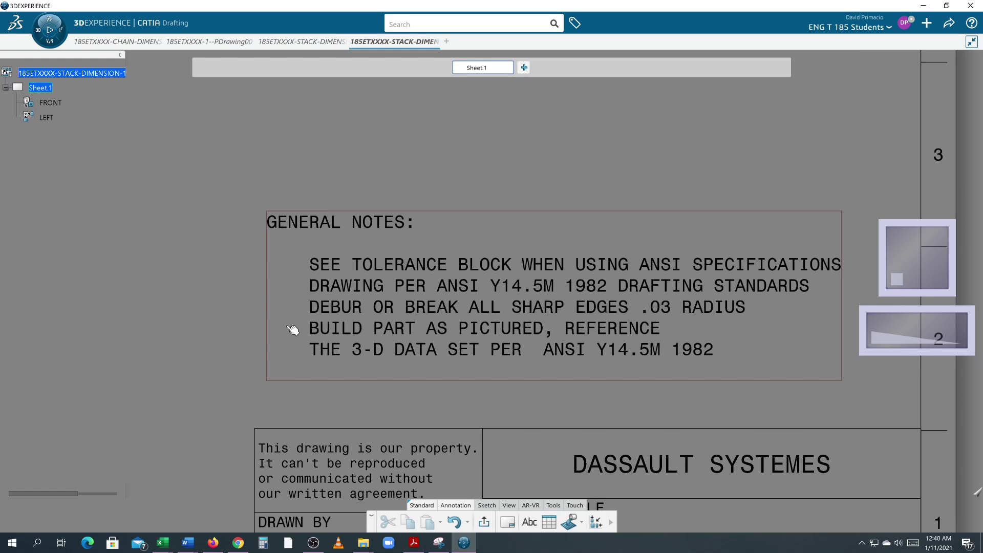
{"action": "middle_click_drag", "start_coordinate": [292, 330], "coordinate": [246, 294]}
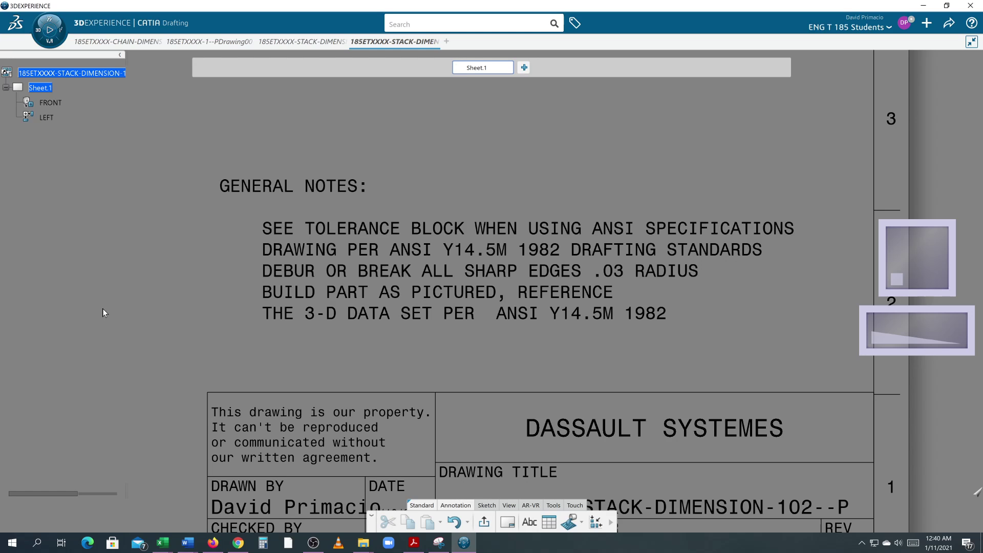
{"action": "mouse_move", "coordinate": [98, 314]}
{"action": "middle_mouse_down"}
{"action": "mouse_move", "coordinate": [202, 368]}
{"action": "mouse_move", "coordinate": [358, 169]}
{"action": "mouse_move", "coordinate": [307, 211]}
{"action": "mouse_move", "coordinate": [399, 241]}
{"action": "mouse_move", "coordinate": [432, 235]}
{"action": "middle_mouse_up"}
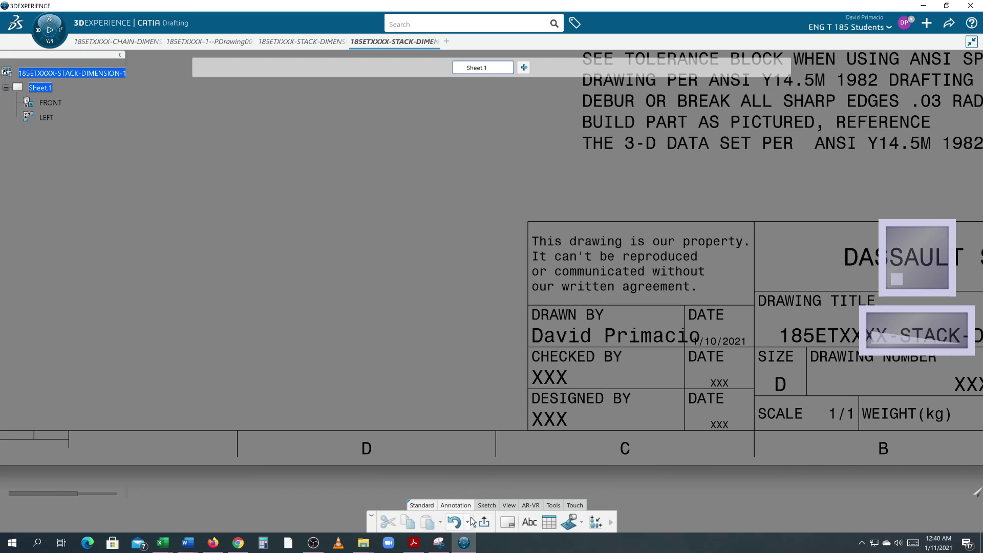
Step: Place a new text note left of the title block headed TOLERANCE BLOCK
{"action": "left_click", "coordinate": [530, 522]}
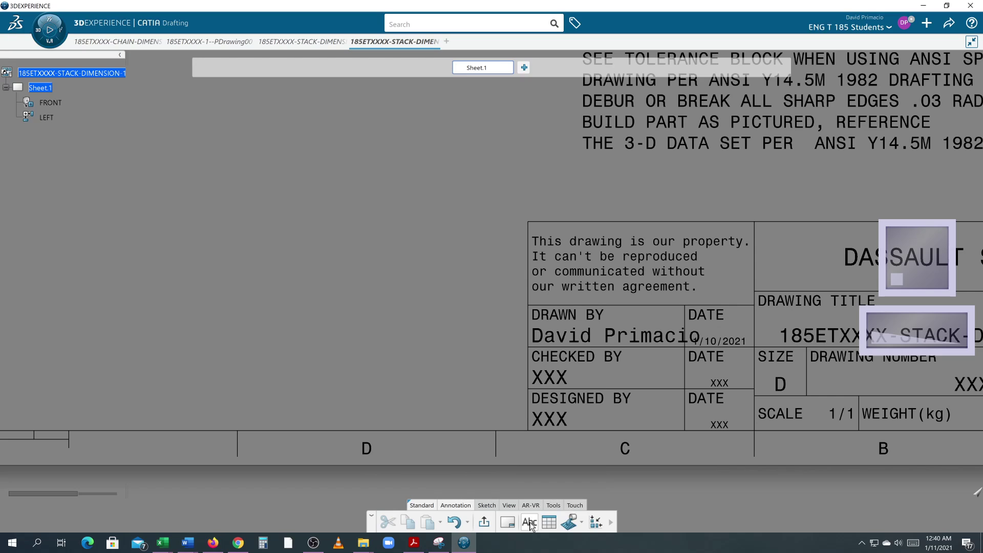
{"action": "left_click", "coordinate": [334, 265]}
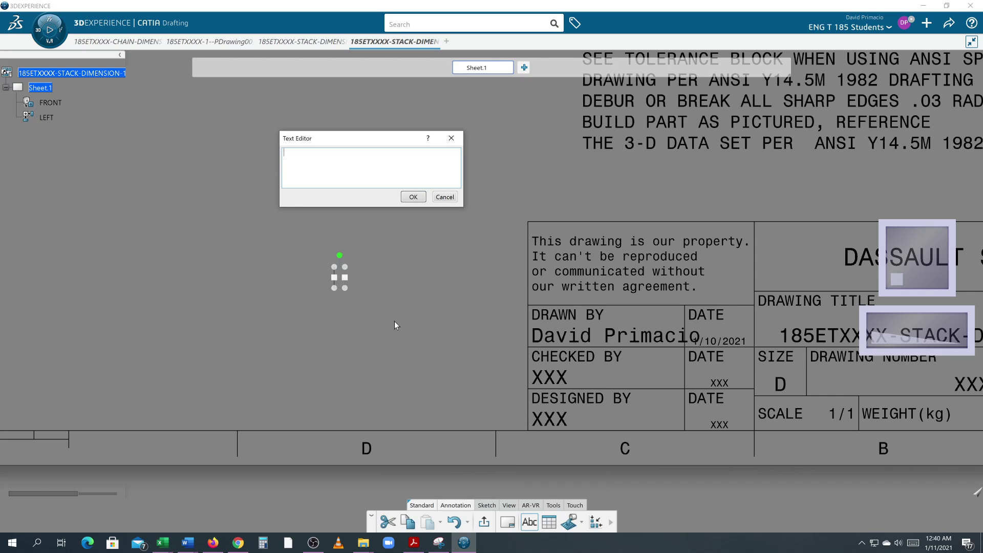
{"action": "type", "text": "to"}
{"action": "key", "text": "Caps_Lock"}
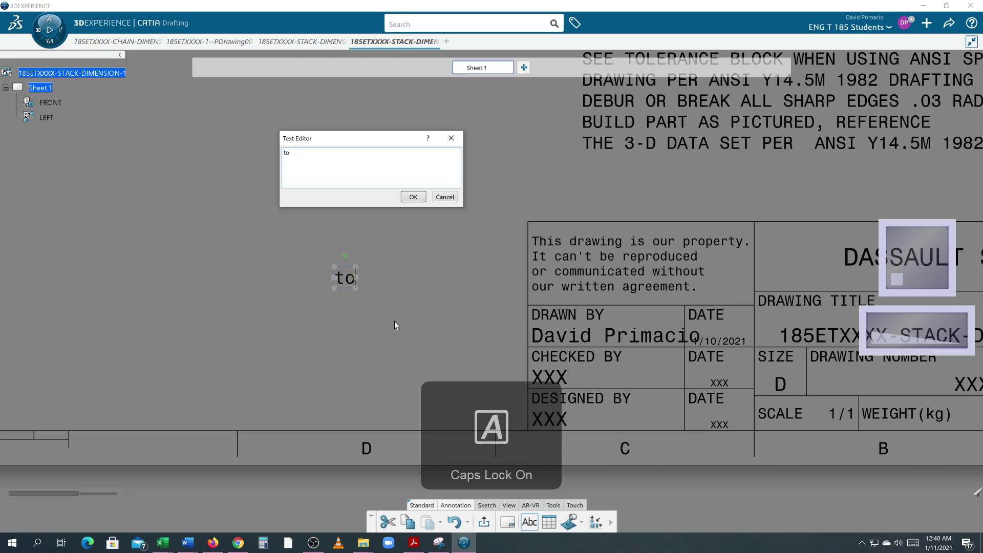
{"action": "key", "text": "BackSpace"}
{"action": "type", "text": "TOLERACNE"}
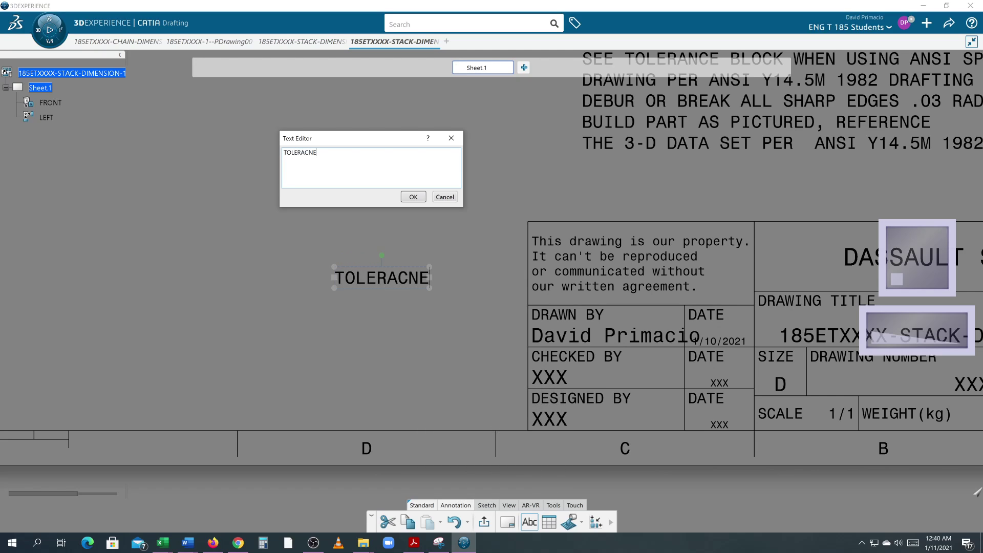
{"action": "type", "text": " B"}
{"action": "key", "text": "BackSpace"}
{"action": "key", "text": "BackSpace"}
{"action": "key", "text": "BackSpace"}
{"action": "key", "text": "BackSpace"}
{"action": "key", "text": "BackSpace"}
{"action": "type", "text": "NCE BLO"}
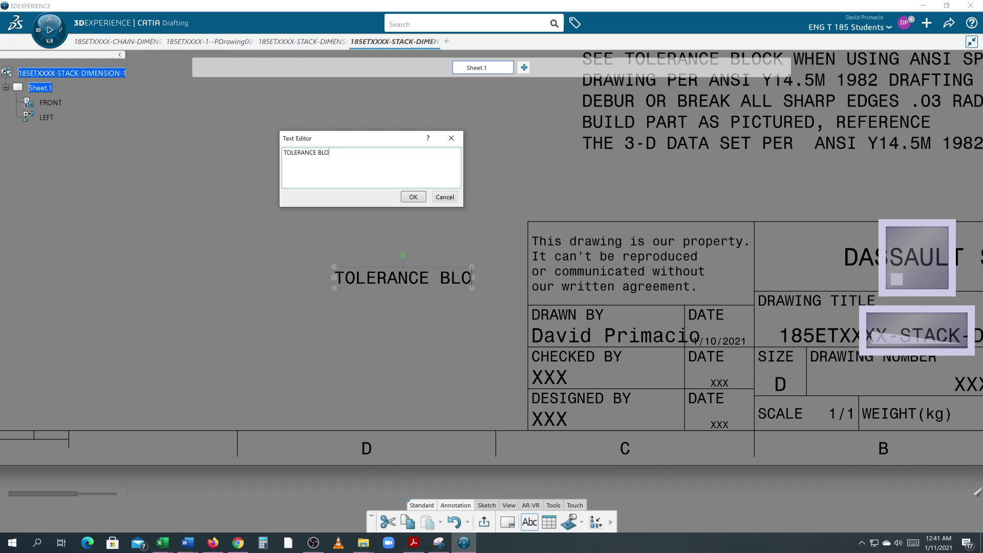
{"action": "type", "text": "CK"}
Step: Add the lines .X = ±.1 and .XX = ±.03 beneath the heading
{"action": "key", "text": "Return"}
{"action": "type", "text": ".x ="}
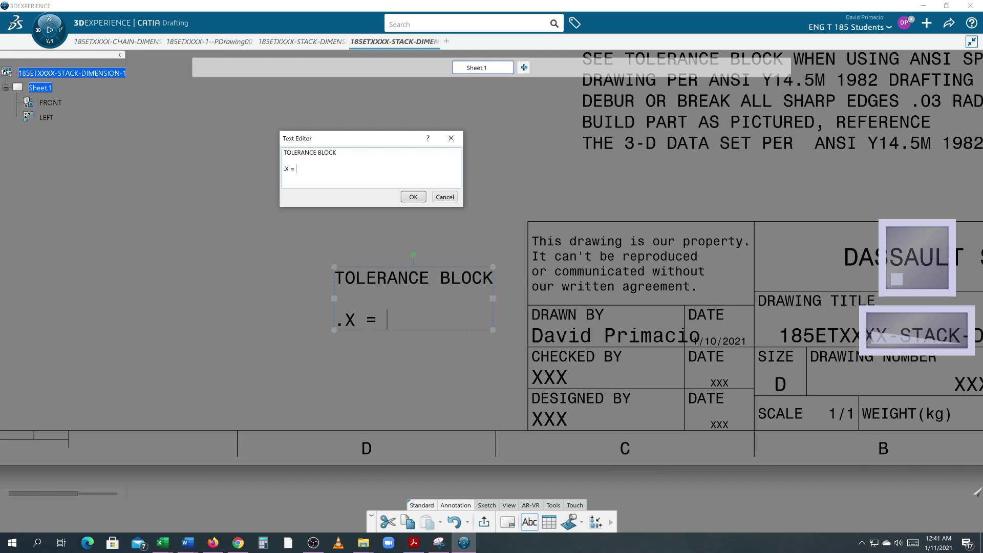
{"action": "type", "text": " ."}
{"action": "key", "text": "BackSpace"}
{"action": "type", "text": ")"}
{"action": "key", "text": "BackSpace"}
{"action": "type", "text": "±"}
{"action": "type", "text": ".1"}
{"action": "key", "text": "Return"}
{"action": "type", "text": ".XX "}
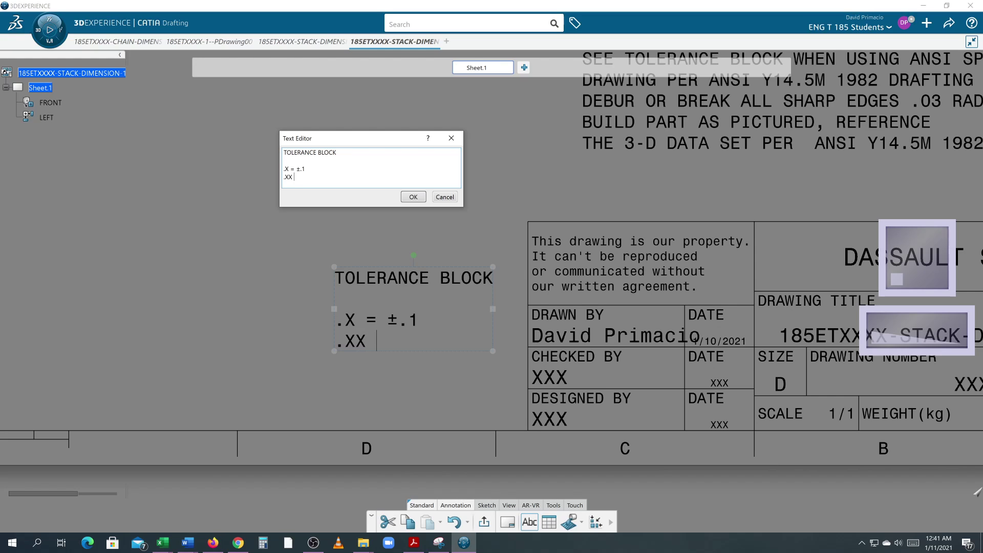
{"action": "type", "text": "="}
{"action": "type", "text": "±.03"}
Step: Reopen the note and append the lines .XXX = ±.010 and .XXXX = ±.0050
{"action": "left_click", "coordinate": [413, 196]}
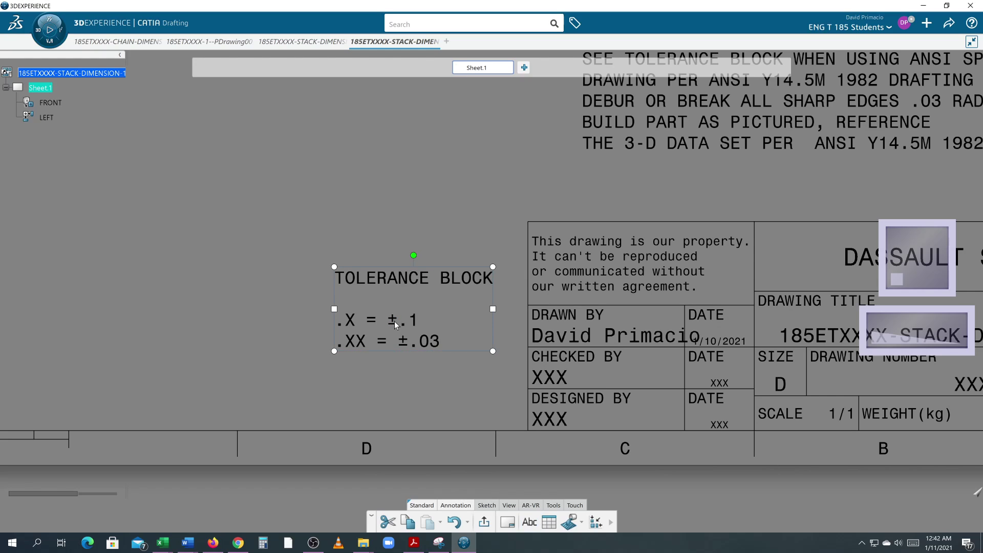
{"action": "double_click", "coordinate": [421, 342]}
{"action": "left_click", "coordinate": [333, 177]}
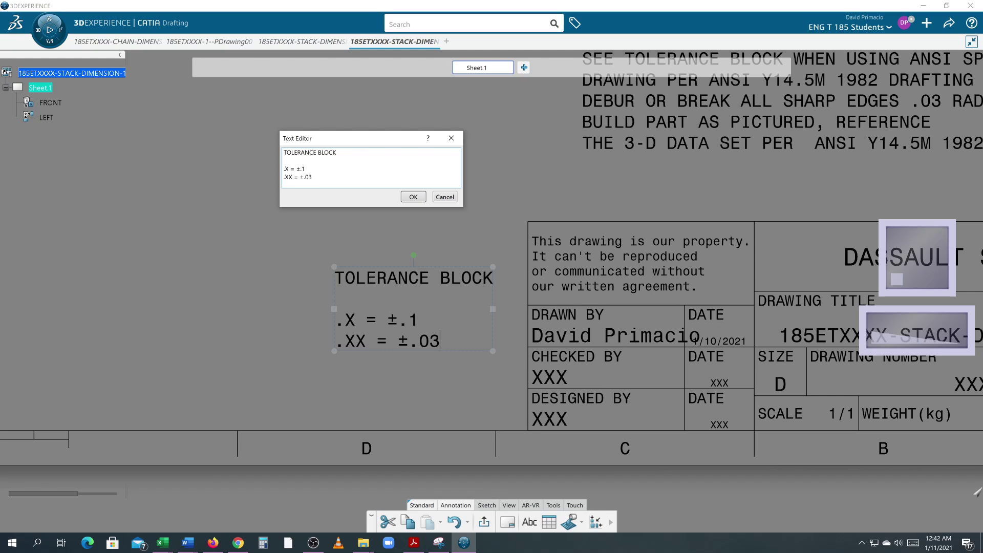
{"action": "key", "text": "Return"}
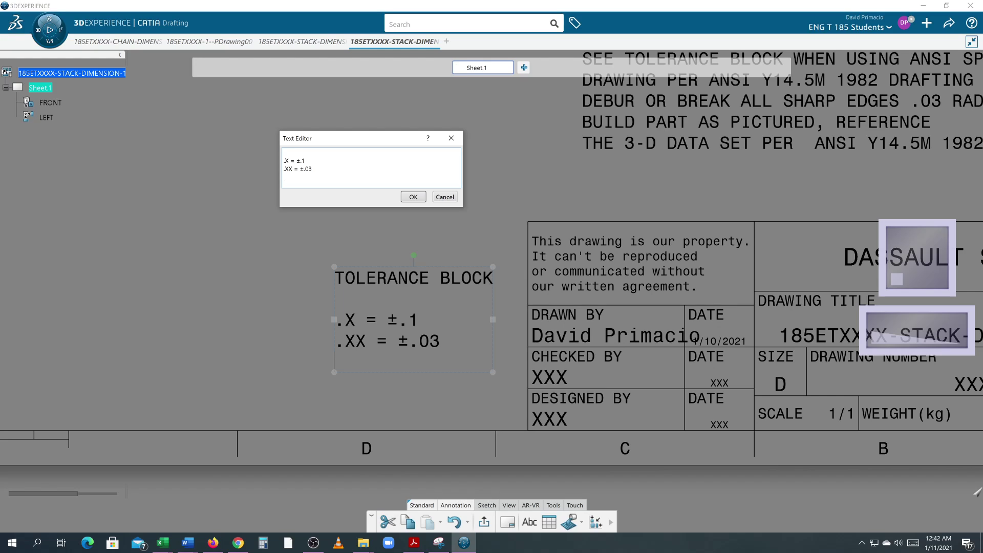
{"action": "type", "text": ".XXX ="}
{"action": "type", "text": "±.0"}
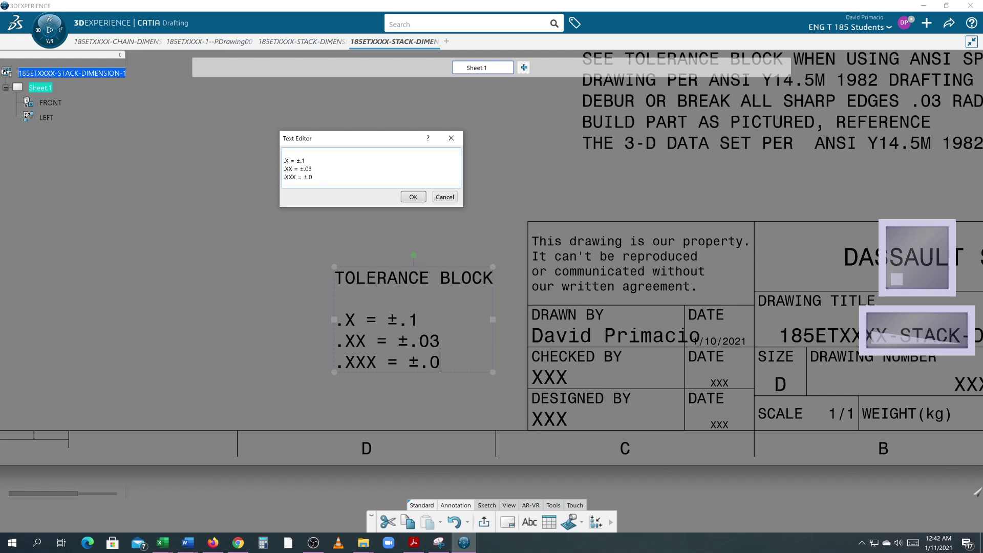
{"action": "type", "text": "10"}
{"action": "key", "text": "Return"}
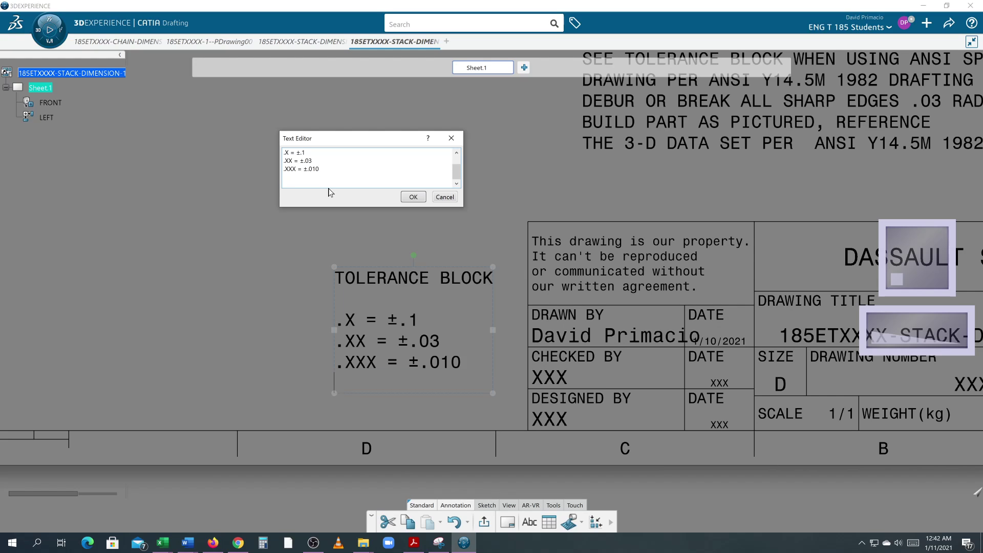
{"action": "type", "text": ".XXXX = ±"}
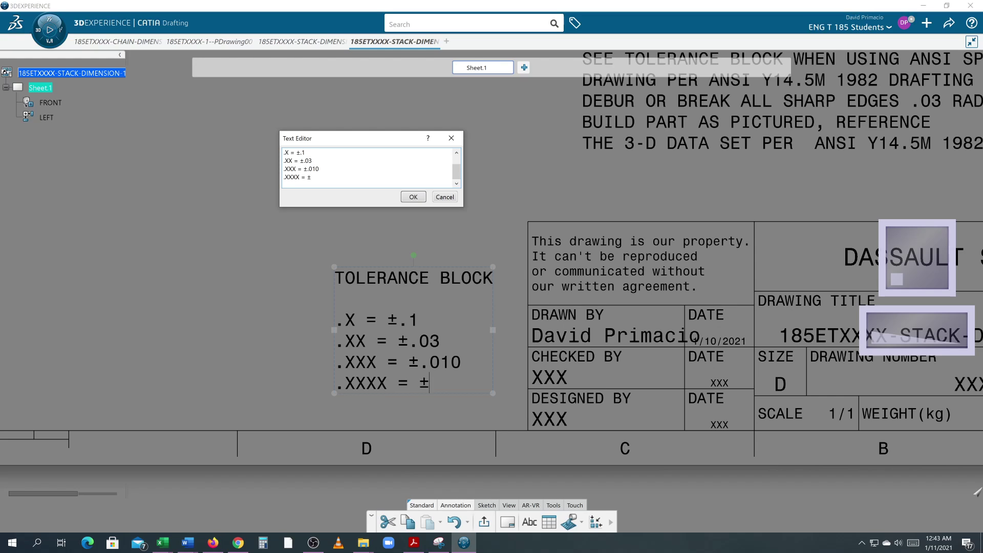
{"action": "type", "text": ".0050"}
Step: Draw a rectangle from the title block corner to the sheet border, boxing the tolerance block
{"action": "left_click", "coordinate": [412, 196]}
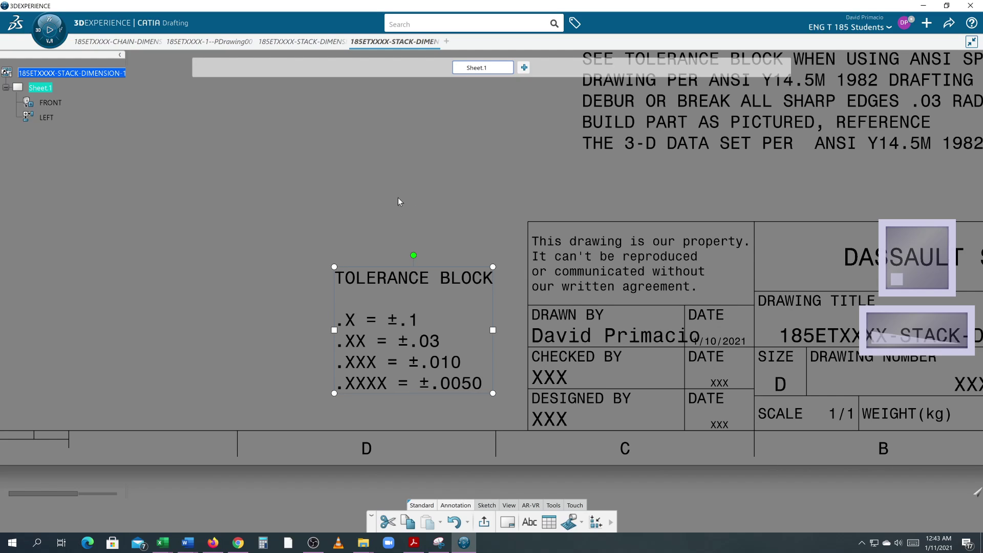
{"action": "left_click", "coordinate": [301, 213]}
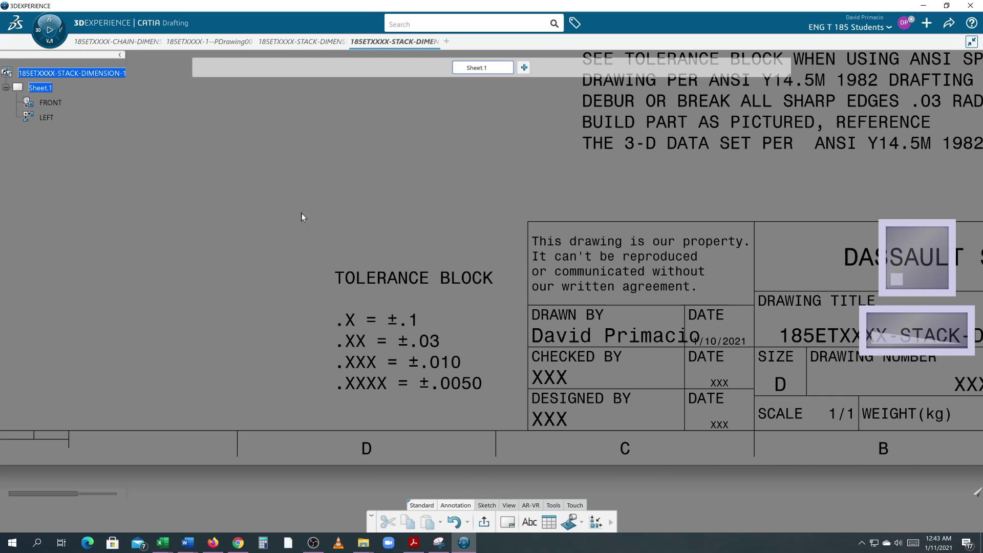
{"action": "left_click", "coordinate": [486, 506]}
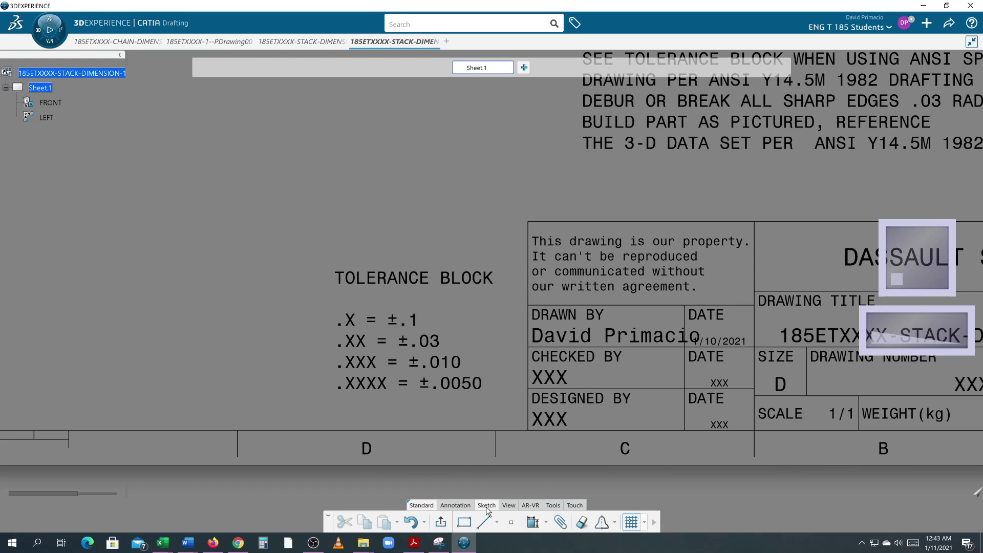
{"action": "left_click", "coordinate": [461, 526]}
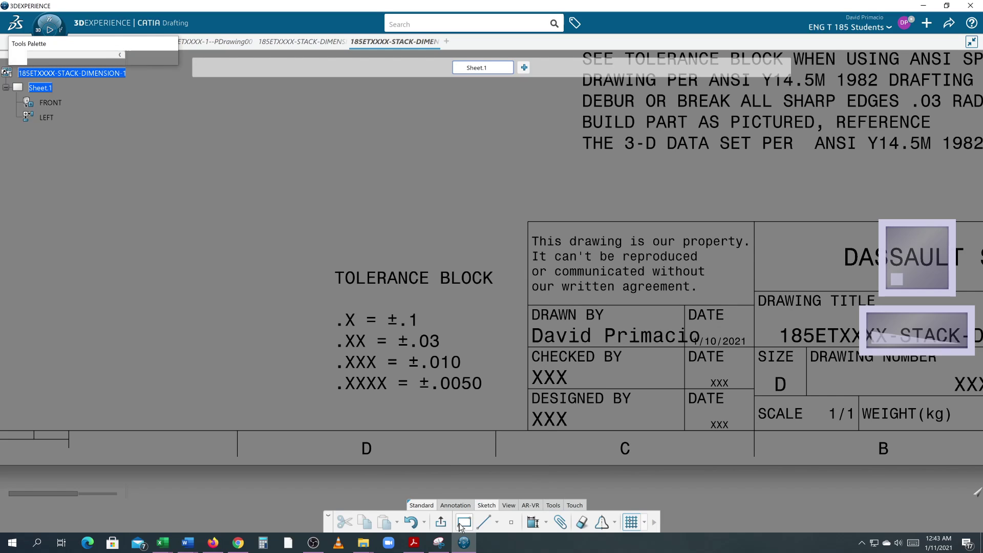
{"action": "left_click", "coordinate": [525, 222]}
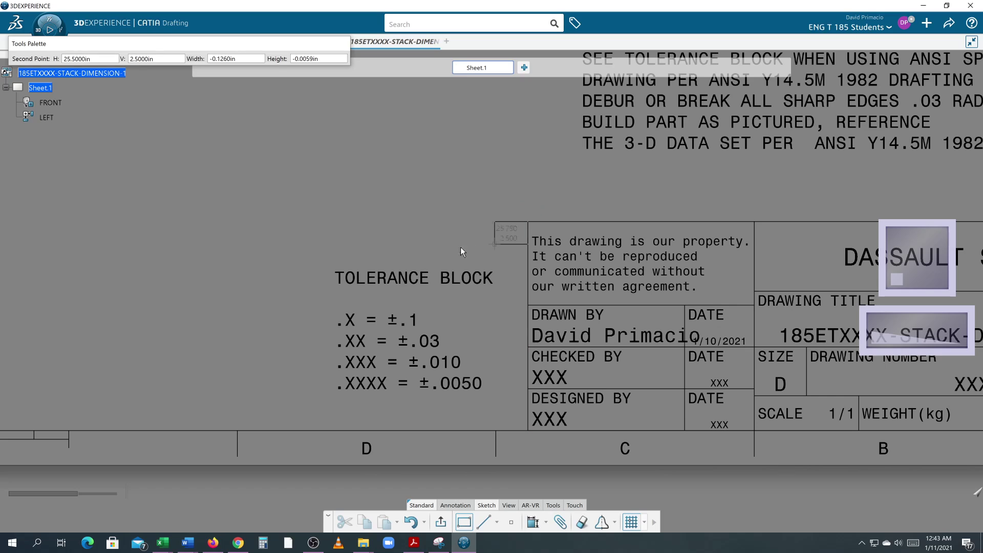
{"action": "left_click", "coordinate": [328, 435]}
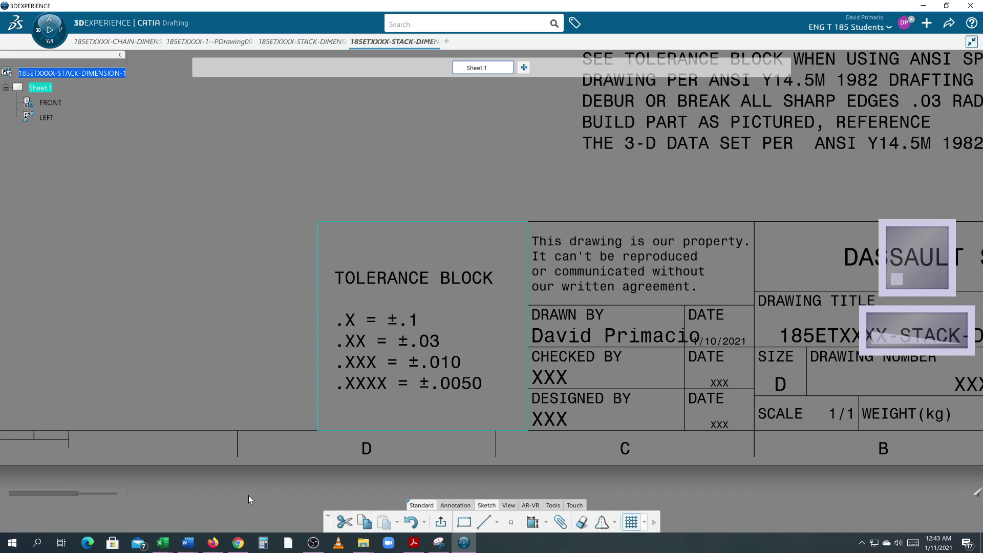
{"action": "left_click", "coordinate": [248, 494]}
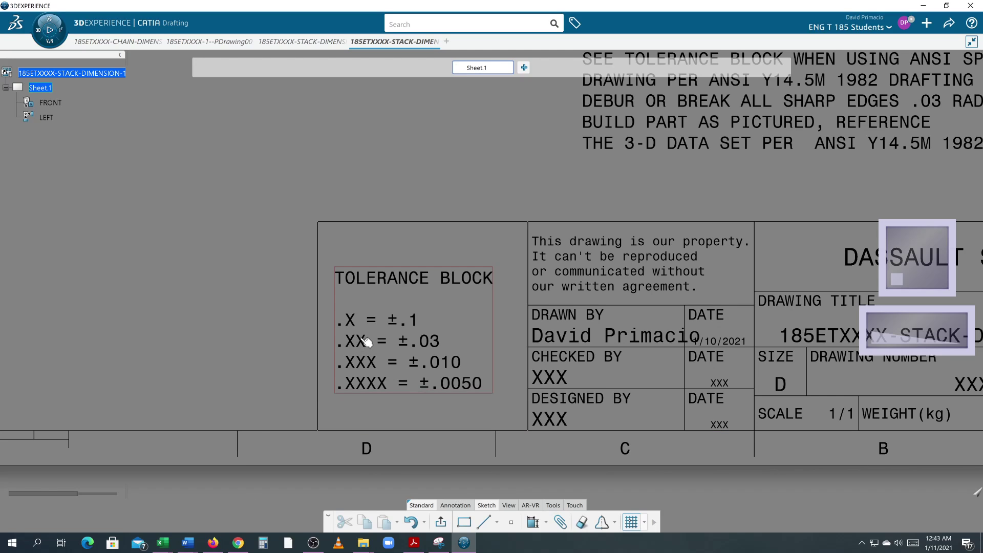
Step: Pad the tolerance entries with spaces so all four equals signs align in one column
{"action": "double_click", "coordinate": [351, 326]}
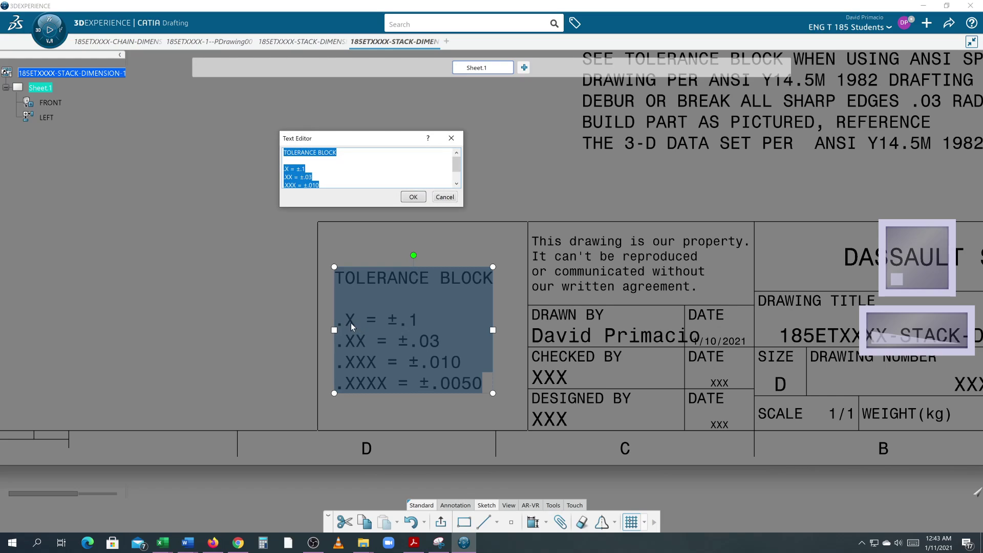
{"action": "scroll", "coordinate": [368, 167], "scroll_direction": "down", "scroll_amount": 1}
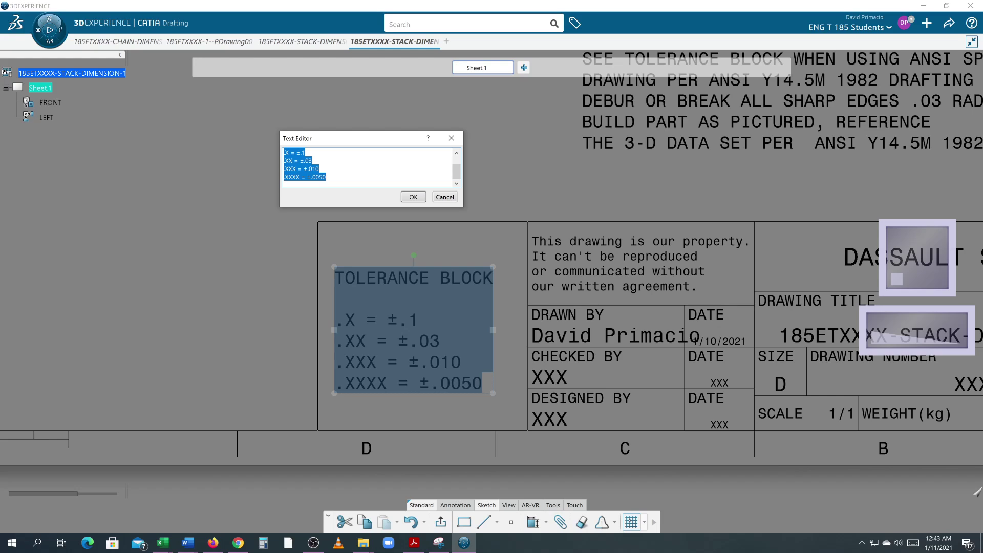
{"action": "left_click", "coordinate": [387, 362]}
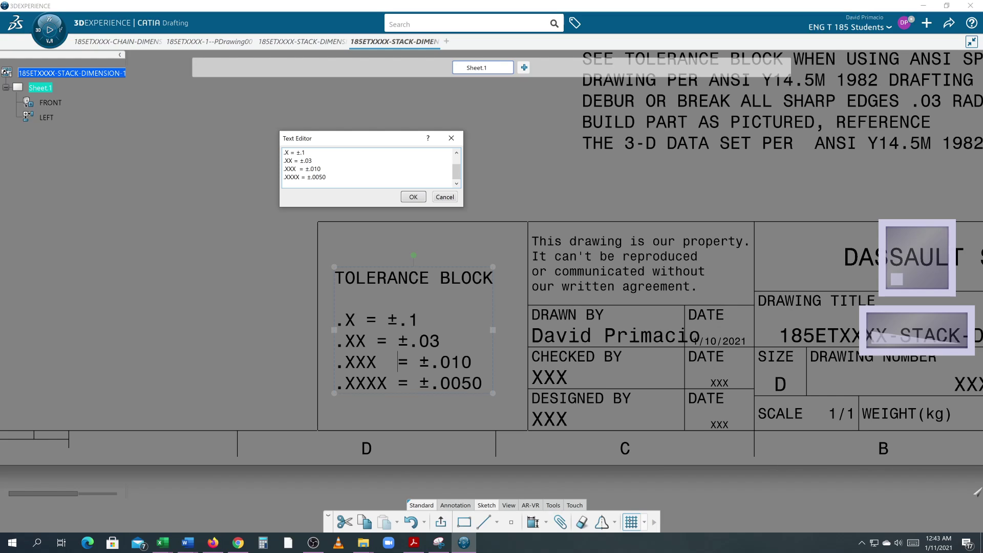
{"action": "left_click", "coordinate": [296, 161]}
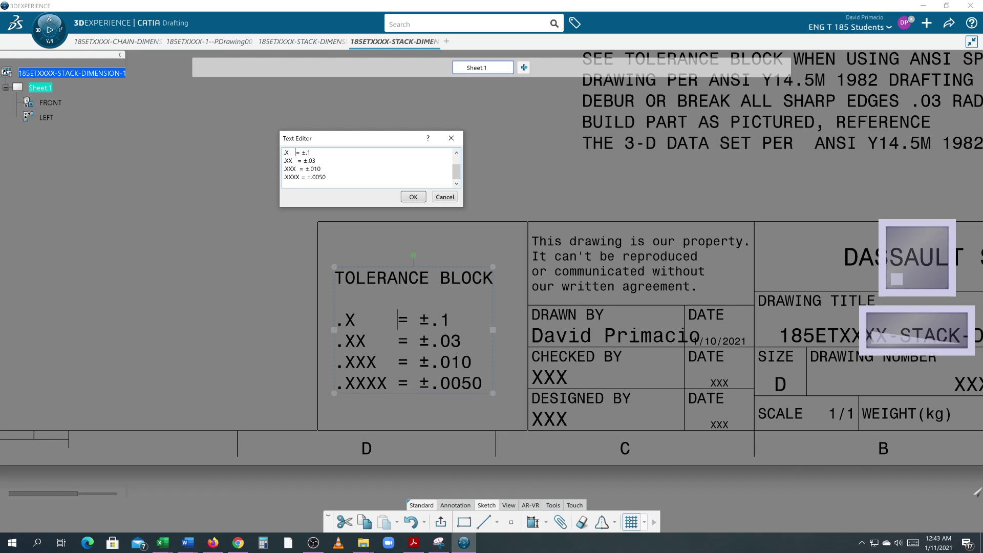
{"action": "left_click", "coordinate": [413, 197]}
Step: Zoom and pan to the front view showing its 1.00, 2.00 and 3.00 stack dimensions
{"action": "mouse_move", "coordinate": [243, 278]}
{"action": "middle_mouse_down"}
{"action": "mouse_move", "coordinate": [305, 233]}
{"action": "mouse_move", "coordinate": [305, 248]}
{"action": "middle_mouse_up"}
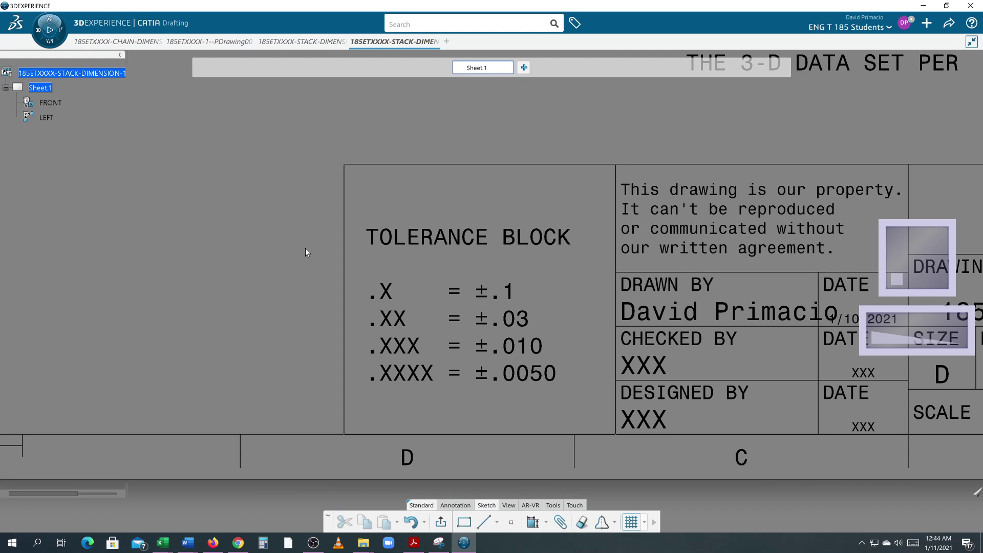
{"action": "mouse_move", "coordinate": [297, 238]}
{"action": "middle_mouse_down"}
{"action": "mouse_move", "coordinate": [281, 221]}
{"action": "mouse_move", "coordinate": [287, 234]}
{"action": "mouse_move", "coordinate": [332, 249]}
{"action": "mouse_move", "coordinate": [425, 215]}
{"action": "mouse_move", "coordinate": [450, 325]}
{"action": "mouse_move", "coordinate": [551, 253]}
{"action": "middle_mouse_up"}
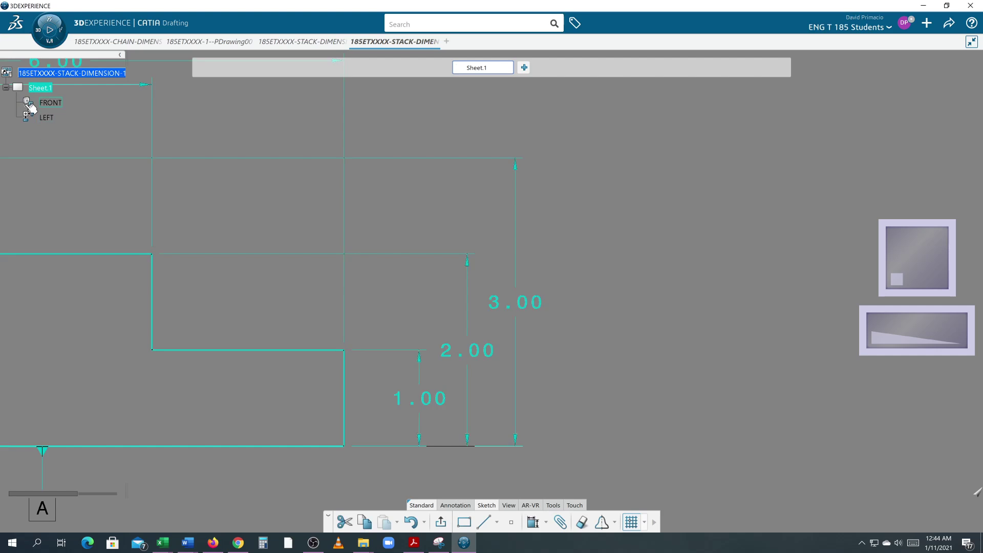
Step: Return to editing Sheet.1 and pick out the 3.00 height dimension
{"action": "right_click", "coordinate": [39, 90]}
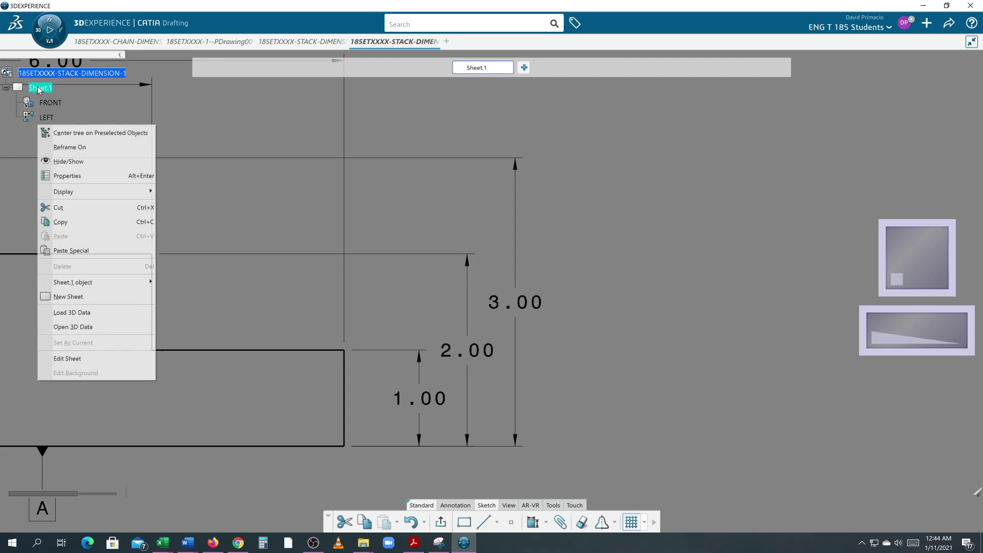
{"action": "left_click", "coordinate": [89, 359]}
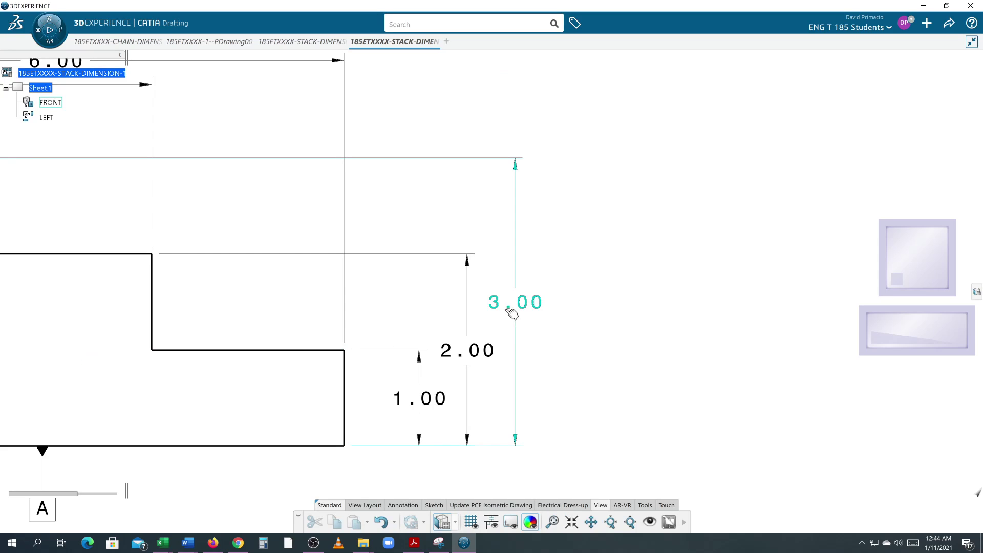
{"action": "double_click", "coordinate": [525, 306]}
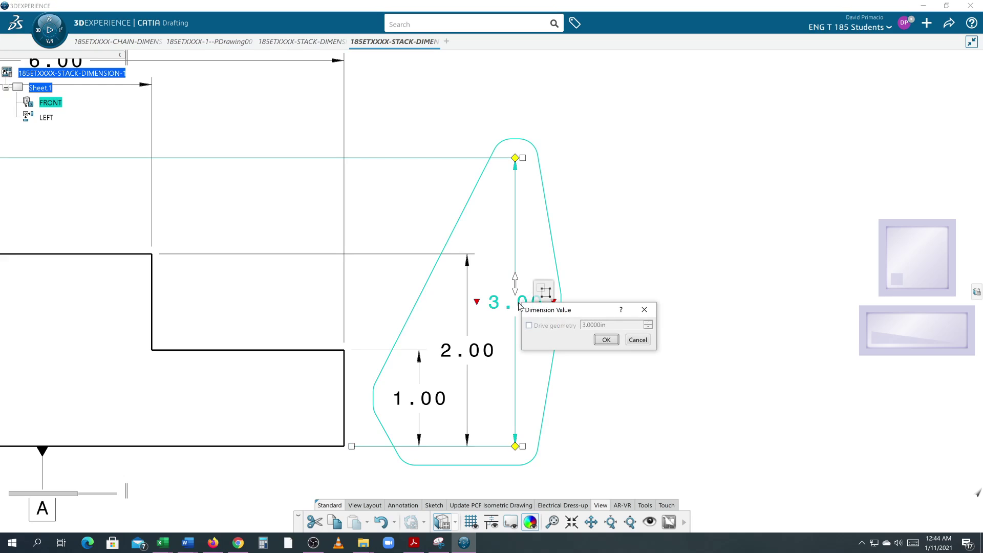
{"action": "left_click", "coordinate": [637, 340]}
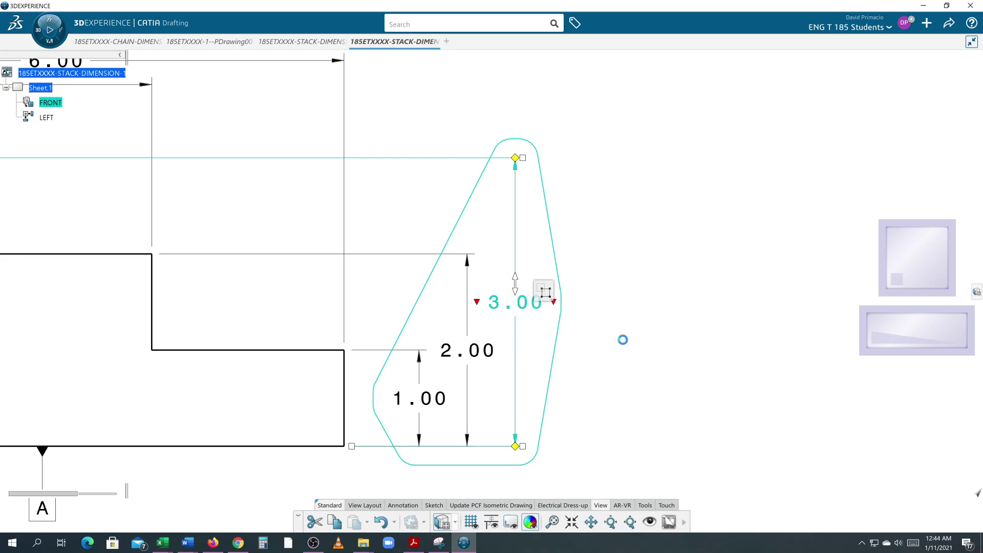
{"action": "left_click", "coordinate": [533, 327]}
Step: Set the 3.00 dimension's precision to 0.001 in its Properties so it reads 3.000
{"action": "right_click", "coordinate": [521, 311]}
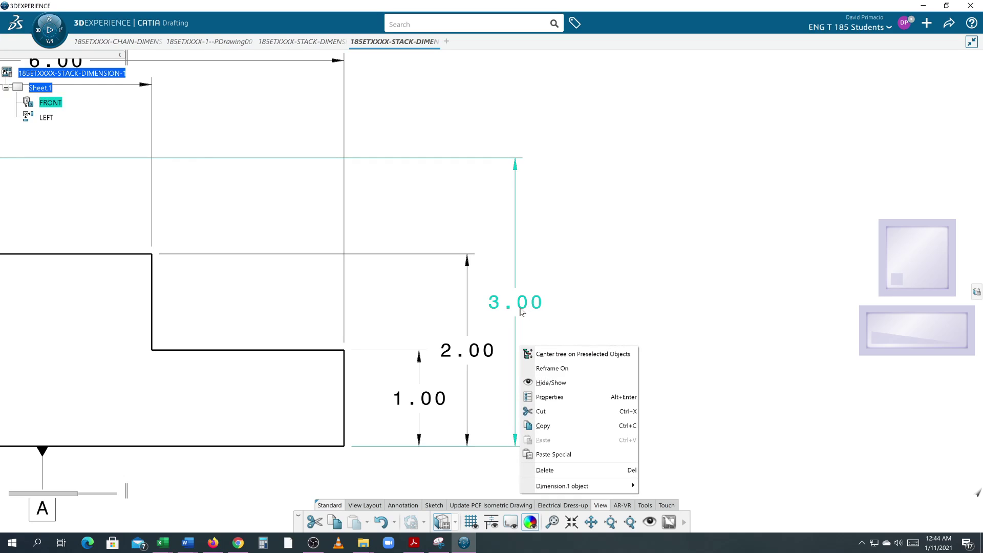
{"action": "left_click", "coordinate": [545, 396]}
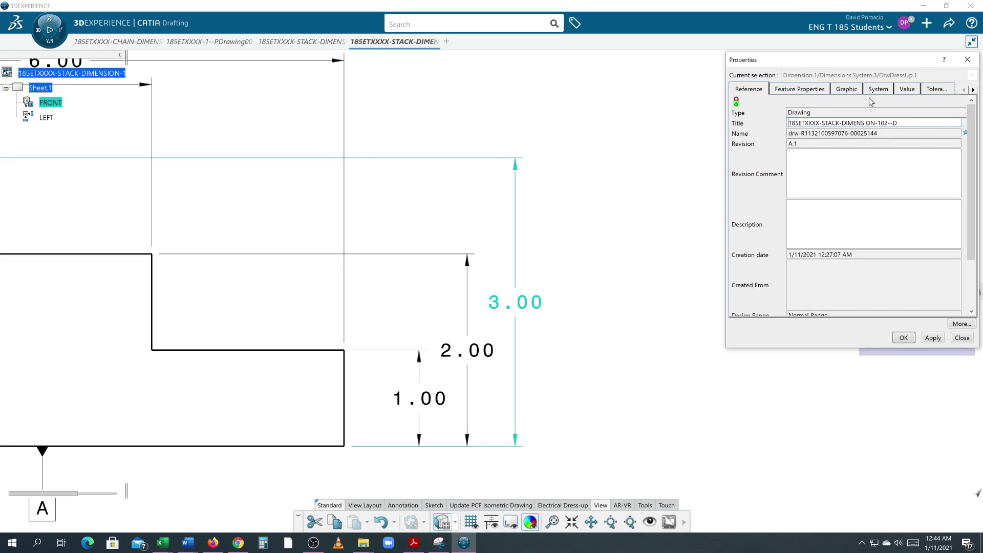
{"action": "left_click", "coordinate": [911, 89]}
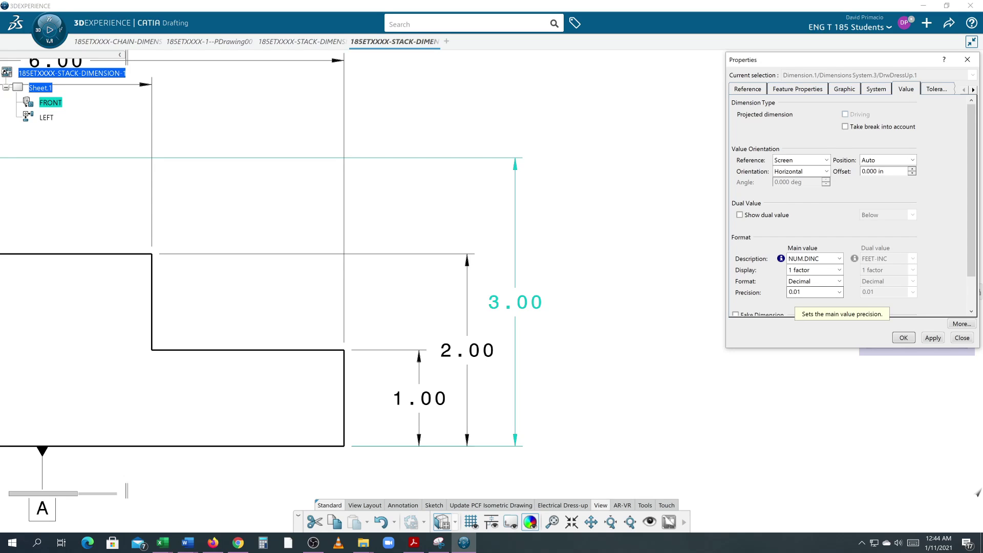
{"action": "left_click", "coordinate": [837, 294]}
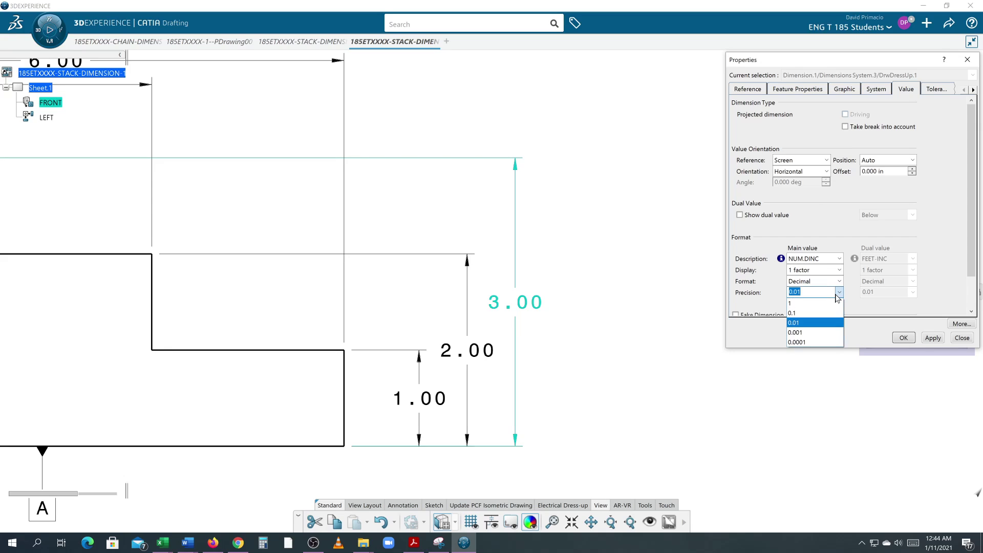
{"action": "left_click", "coordinate": [809, 333]}
{"action": "left_click", "coordinate": [903, 339]}
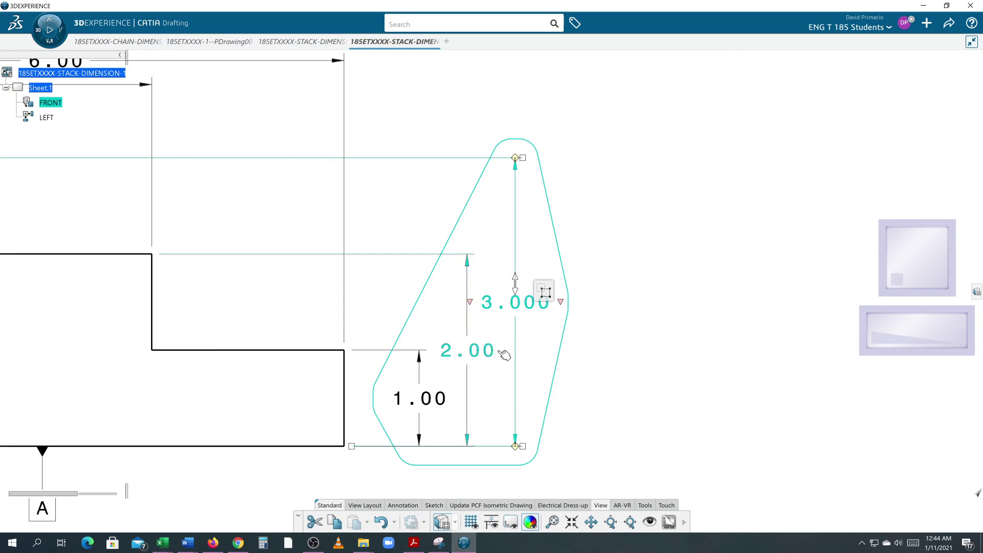
{"action": "left_click", "coordinate": [609, 339]}
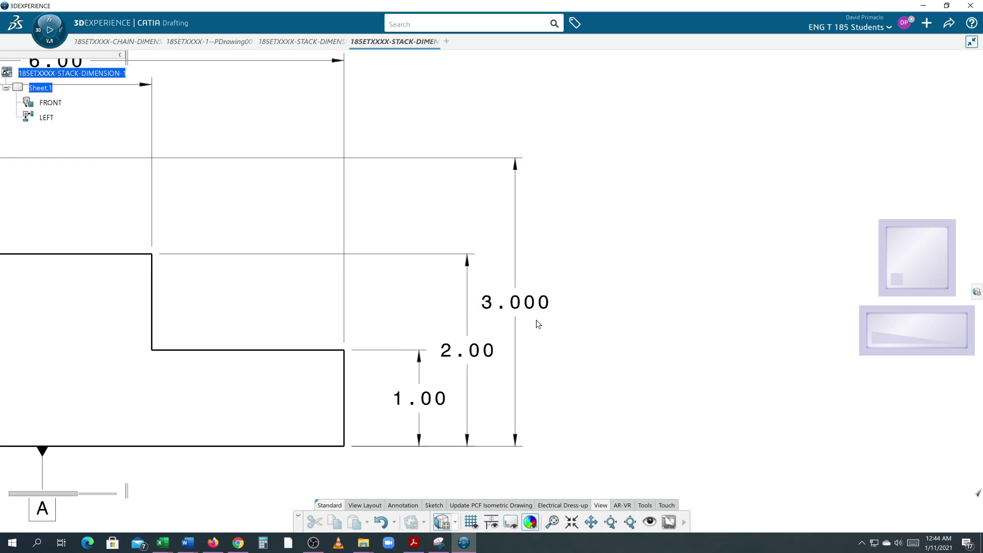
{"action": "scroll", "coordinate": [563, 303], "scroll_direction": "down", "scroll_amount": 3}
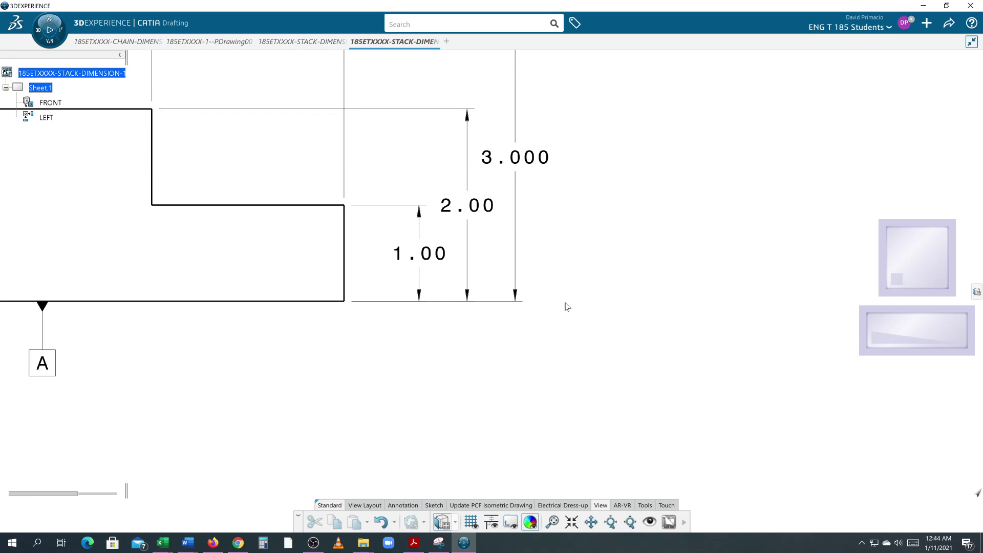
{"action": "scroll", "coordinate": [567, 301], "scroll_direction": "down", "scroll_amount": 5}
{"action": "middle_click_drag", "start_coordinate": [578, 368], "coordinate": [526, 134]}
{"action": "scroll", "coordinate": [527, 134], "scroll_direction": "up", "scroll_amount": 5}
{"action": "scroll", "coordinate": [577, 283], "scroll_direction": "up", "scroll_amount": 3}
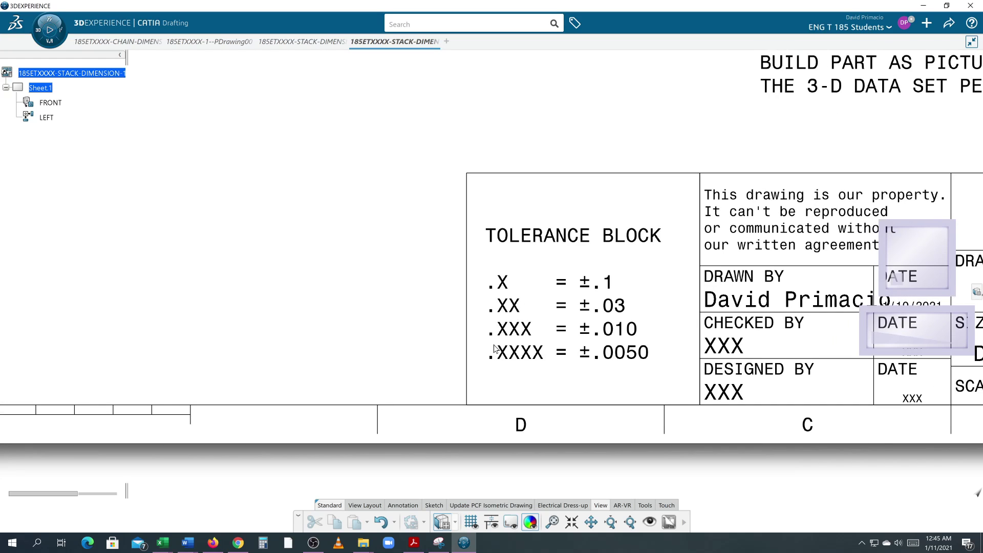
{"action": "mouse_move", "coordinate": [485, 358]}
{"action": "middle_mouse_down"}
{"action": "mouse_move", "coordinate": [515, 344]}
{"action": "mouse_move", "coordinate": [464, 367]}
{"action": "middle_mouse_up"}
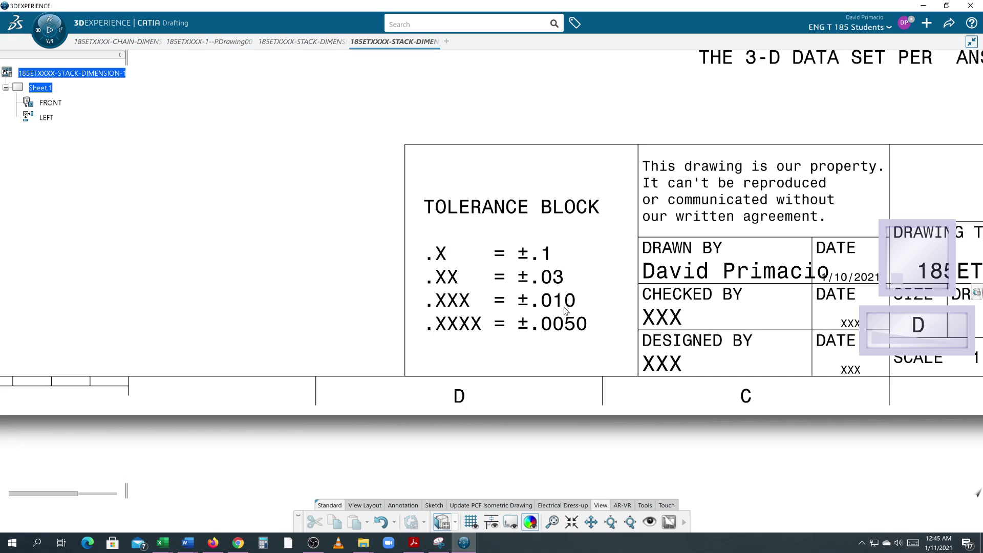
{"action": "middle_click_drag", "start_coordinate": [406, 281], "coordinate": [467, 373]}
{"action": "scroll", "coordinate": [362, 180], "scroll_direction": "down", "scroll_amount": 5}
{"action": "scroll", "coordinate": [387, 256], "scroll_direction": "up", "scroll_amount": 6}
{"action": "scroll", "coordinate": [377, 199], "scroll_direction": "up", "scroll_amount": 3}
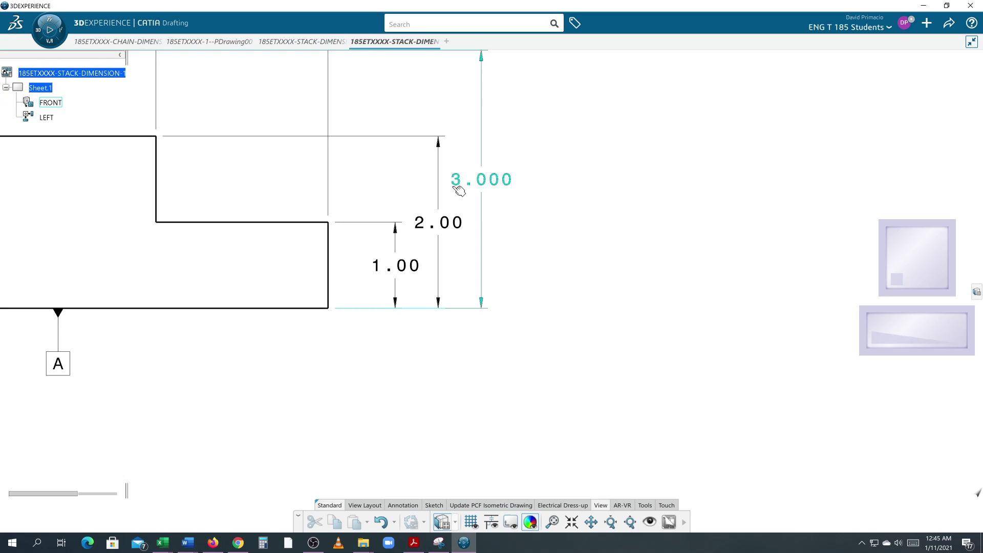
{"action": "mouse_move", "coordinate": [453, 188]}
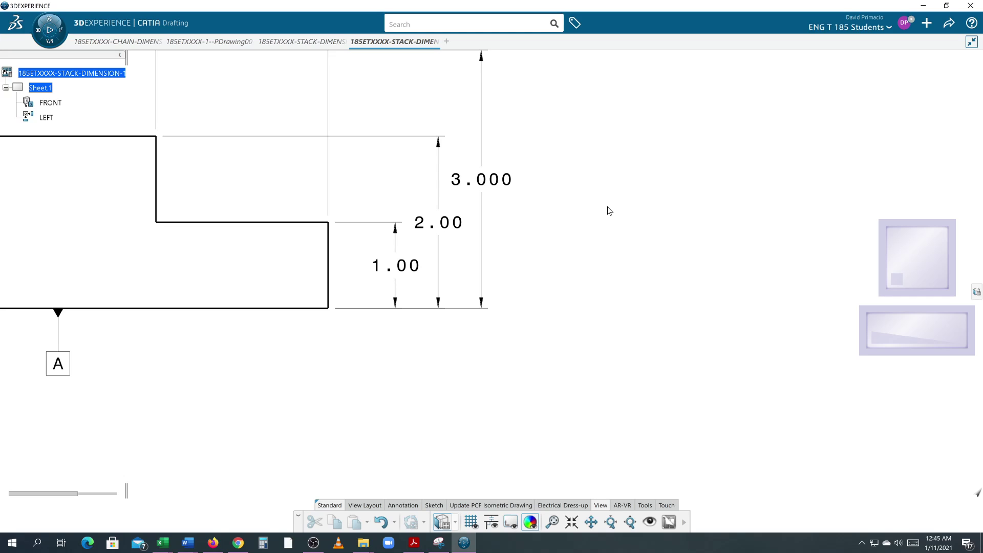
{"action": "mouse_move", "coordinate": [580, 168]}
{"action": "middle_mouse_down", "text": "ctrl"}
{"action": "mouse_move", "coordinate": [590, 245]}
{"action": "mouse_move", "coordinate": [695, 266]}
{"action": "middle_mouse_up", "text": "ctrl"}
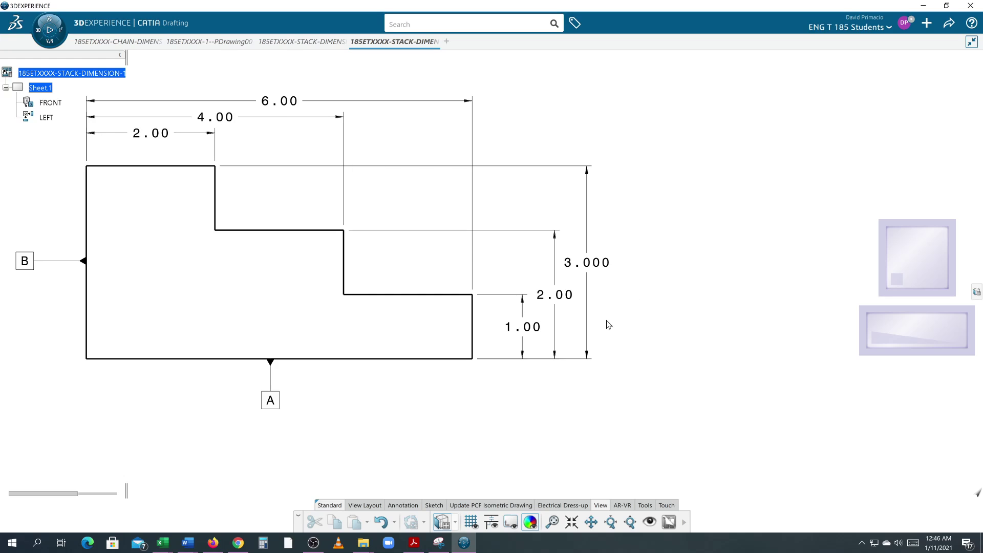
Step: Bring the stepped part back into view and select the 3.000 height dimension
{"action": "mouse_move", "coordinate": [609, 321]}
{"action": "middle_mouse_down", "text": "ctrl"}
{"action": "mouse_move", "coordinate": [571, 261]}
{"action": "mouse_move", "coordinate": [570, 279]}
{"action": "mouse_move", "coordinate": [598, 281]}
{"action": "mouse_move", "coordinate": [593, 177]}
{"action": "middle_mouse_up", "text": "ctrl"}
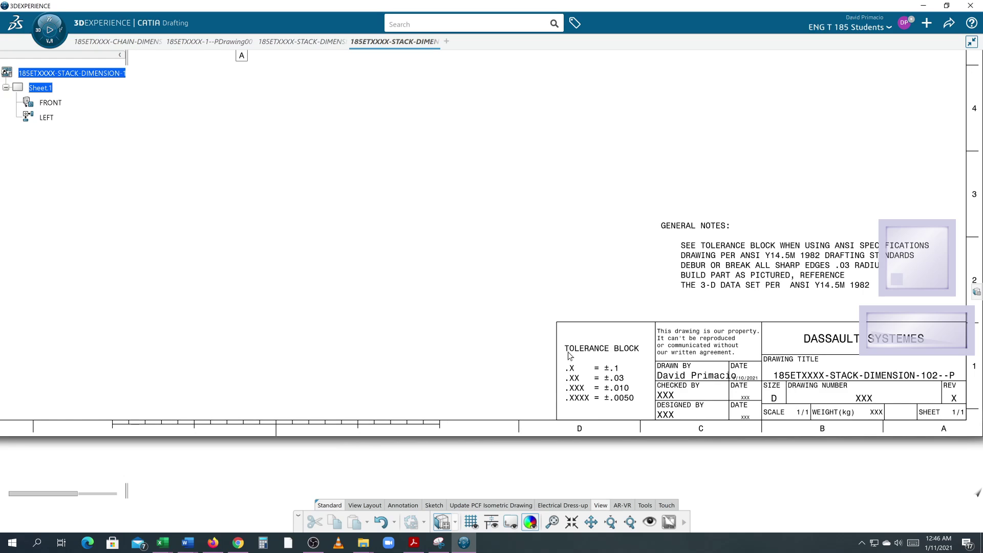
{"action": "middle_click_drag", "start_coordinate": [501, 226], "coordinate": [578, 397]}
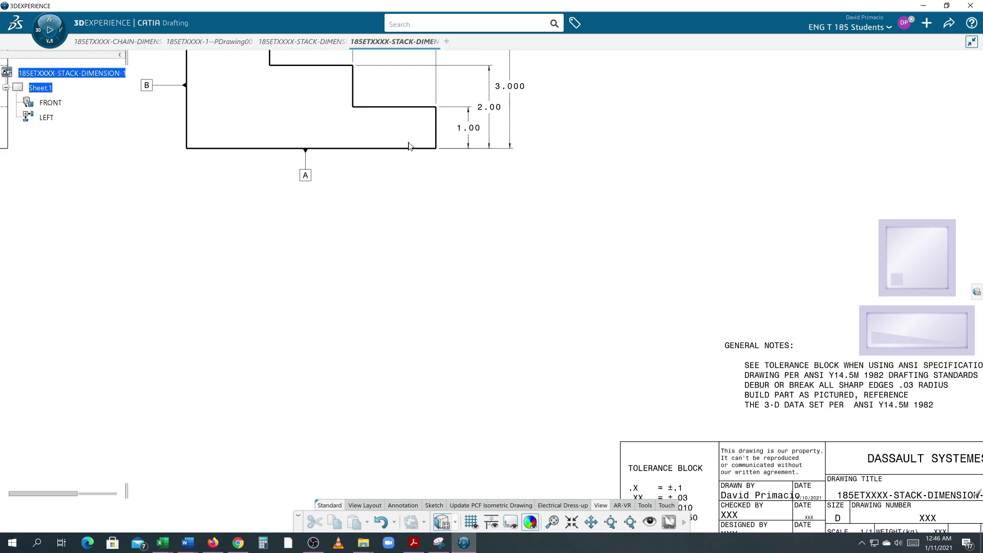
{"action": "middle_click_drag", "start_coordinate": [517, 210], "coordinate": [501, 329]}
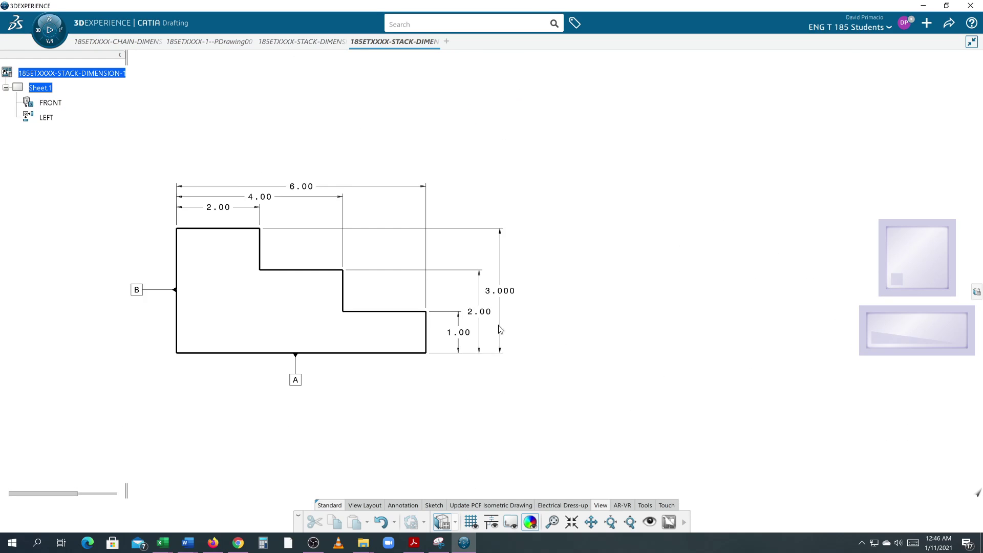
{"action": "left_click", "coordinate": [503, 294]}
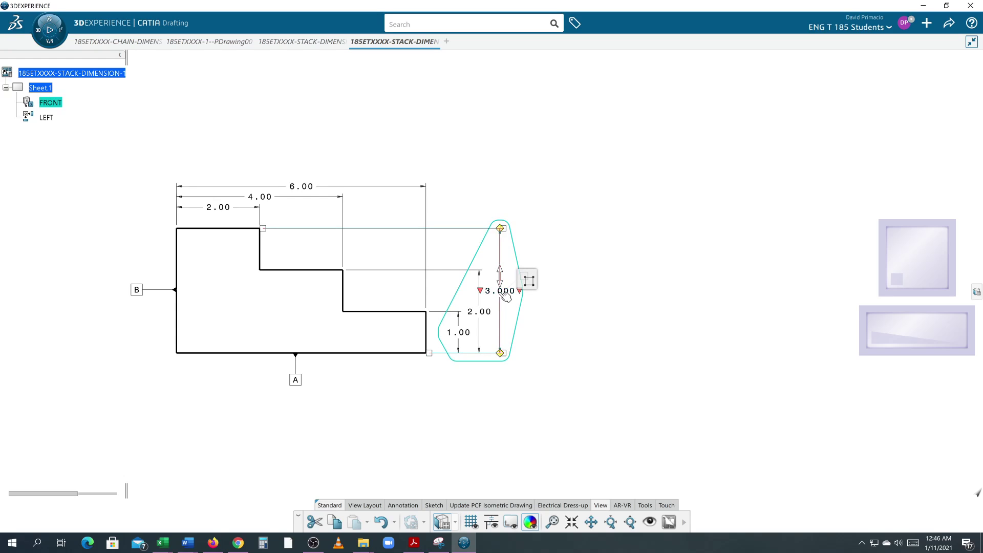
{"action": "right_click", "coordinate": [574, 330]}
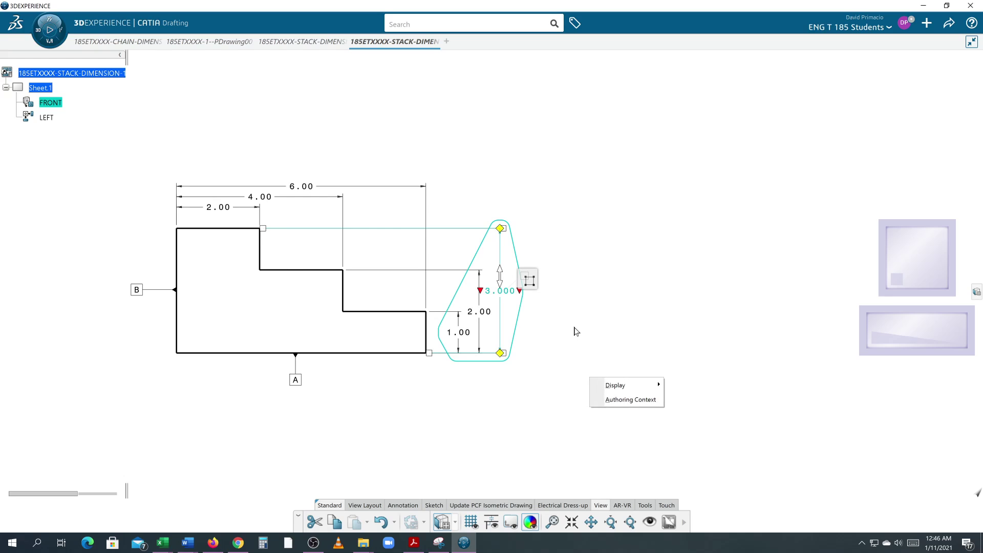
{"action": "left_click", "coordinate": [572, 335]}
{"action": "left_click", "coordinate": [574, 341]}
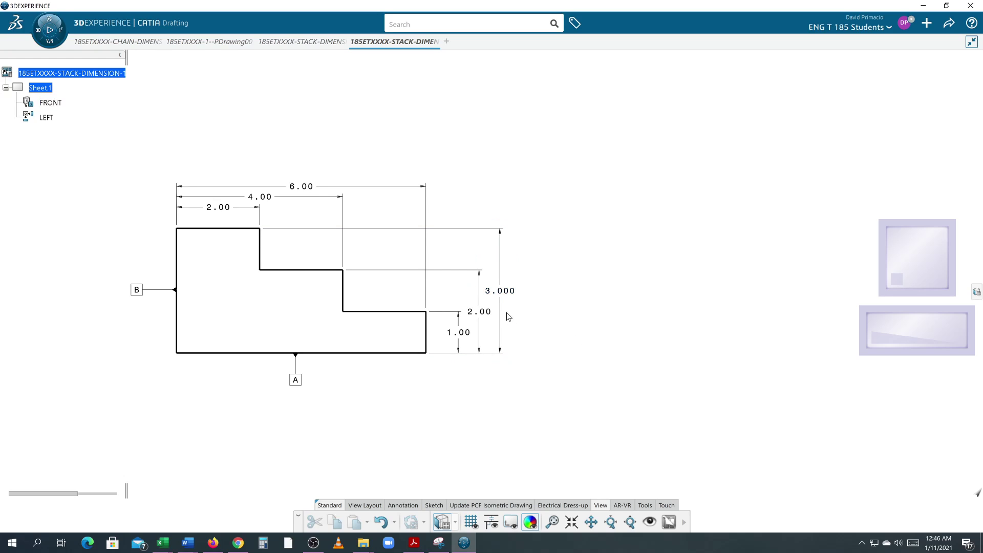
{"action": "left_click", "coordinate": [513, 296]}
Step: Set the dimension's precision to 0.0001 in Properties so it reads 3.0000
{"action": "right_click", "coordinate": [513, 296]}
{"action": "left_click", "coordinate": [548, 382]}
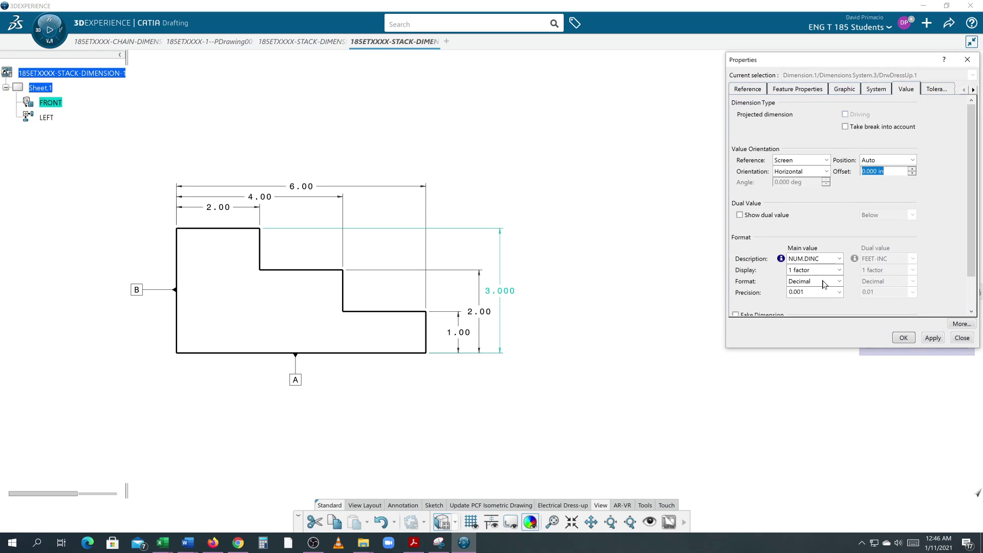
{"action": "left_click", "coordinate": [839, 292]}
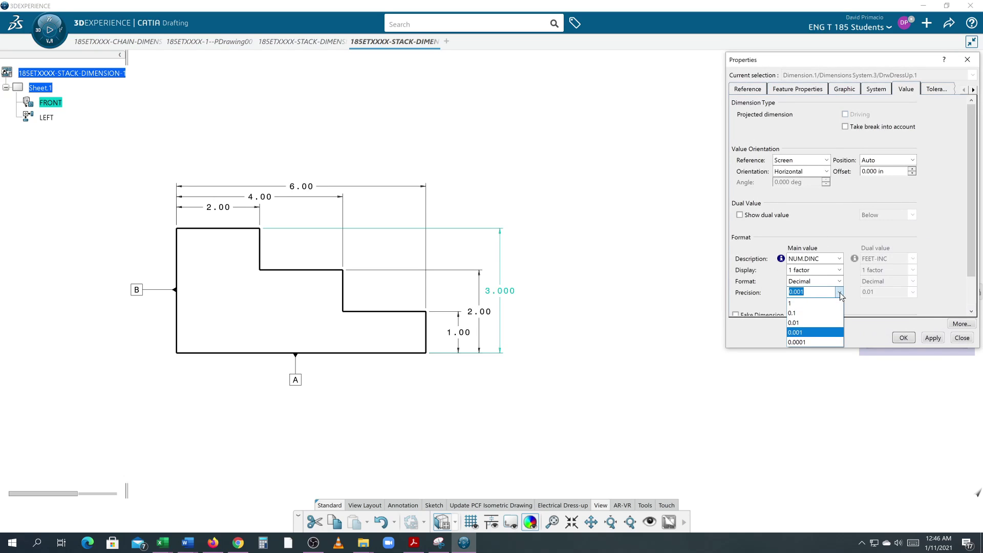
{"action": "left_click", "coordinate": [797, 342]}
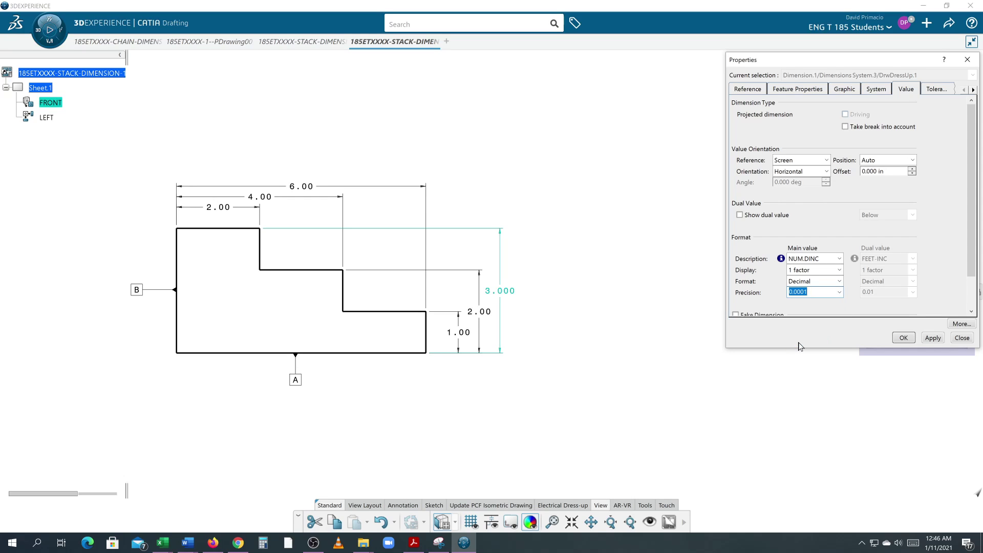
{"action": "left_click", "coordinate": [911, 340]}
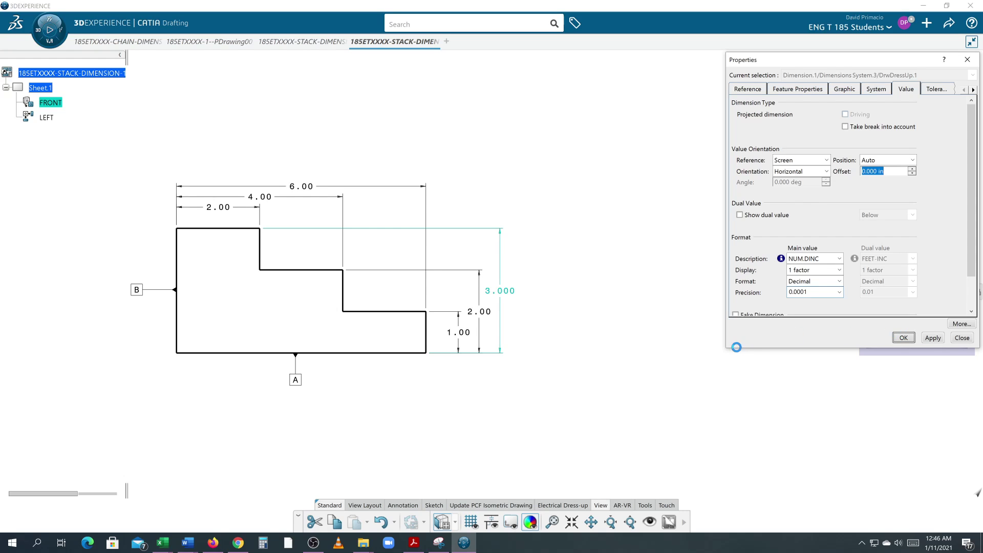
{"action": "mouse_move", "coordinate": [562, 402]}
{"action": "middle_mouse_down"}
{"action": "mouse_move", "coordinate": [563, 358]}
{"action": "mouse_move", "coordinate": [537, 342]}
{"action": "middle_mouse_up"}
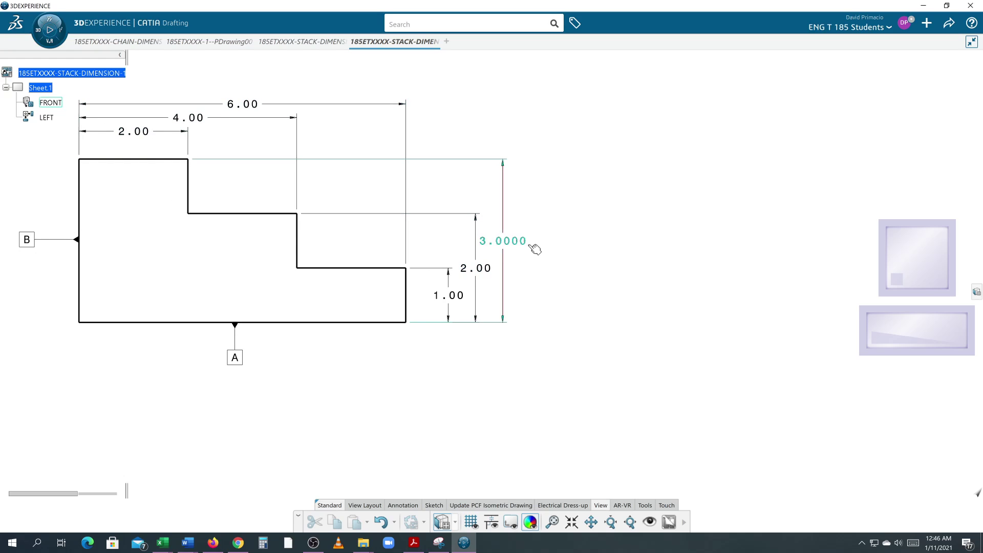
{"action": "mouse_move", "coordinate": [630, 394]}
{"action": "middle_mouse_down"}
{"action": "mouse_move", "coordinate": [607, 383]}
{"action": "mouse_move", "coordinate": [603, 295]}
{"action": "mouse_move", "coordinate": [636, 340]}
{"action": "middle_mouse_up"}
{"action": "middle_click_drag", "start_coordinate": [712, 399], "coordinate": [469, 99]}
{"action": "middle_click_drag", "start_coordinate": [593, 254], "coordinate": [457, 79]}
{"action": "middle_click_drag", "start_coordinate": [559, 314], "coordinate": [505, 227]}
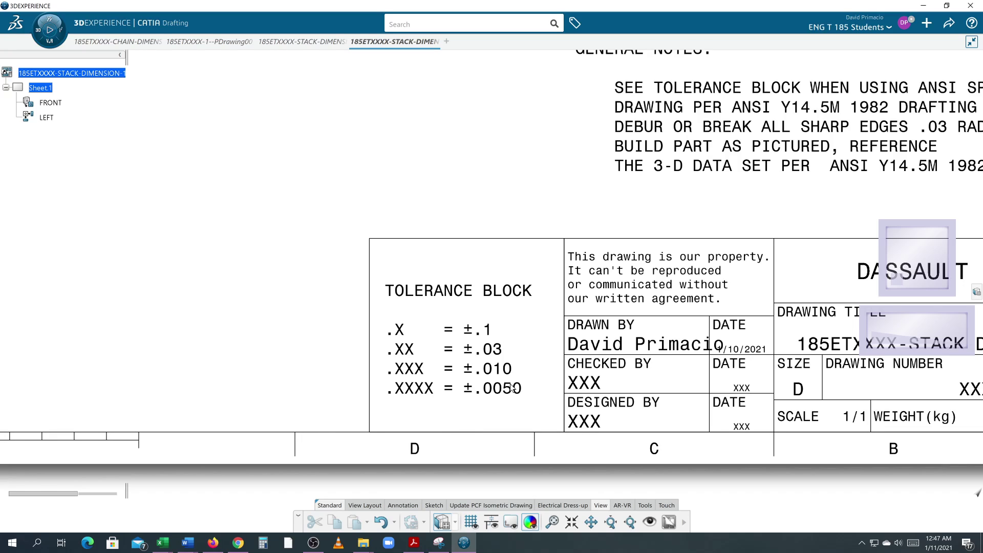
{"action": "scroll", "coordinate": [509, 404], "scroll_direction": "up", "scroll_amount": 2}
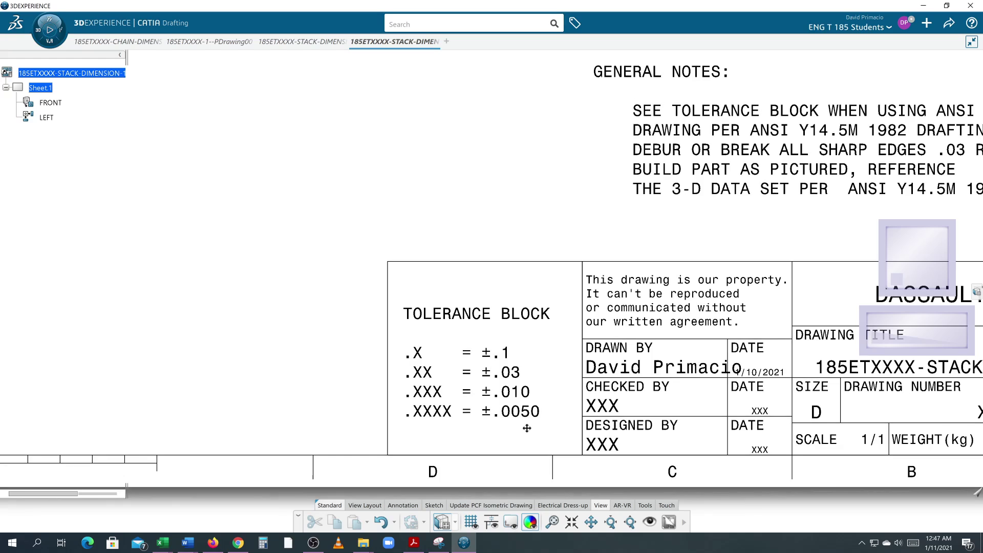
{"action": "mouse_move", "coordinate": [526, 419]}
{"action": "middle_mouse_down"}
{"action": "mouse_move", "coordinate": [544, 355]}
{"action": "mouse_move", "coordinate": [537, 371]}
{"action": "middle_mouse_up"}
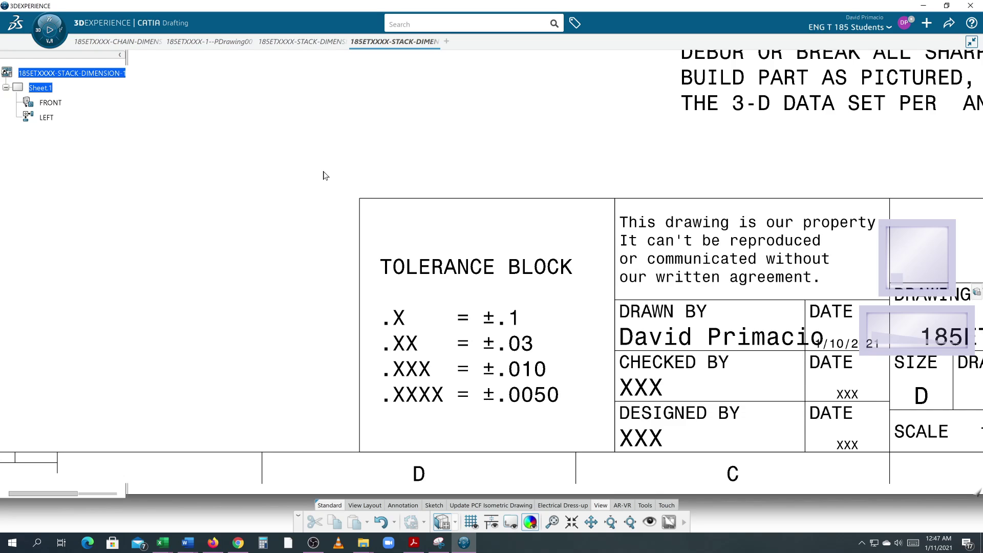
{"action": "middle_click_drag", "start_coordinate": [325, 171], "coordinate": [386, 256]}
{"action": "scroll", "coordinate": [428, 222], "scroll_direction": "down", "scroll_amount": 3}
{"action": "middle_click_drag", "start_coordinate": [428, 221], "coordinate": [678, 460]}
{"action": "scroll", "coordinate": [679, 461], "scroll_direction": "up", "scroll_amount": 3}
{"action": "scroll", "coordinate": [612, 358], "scroll_direction": "up", "scroll_amount": 5}
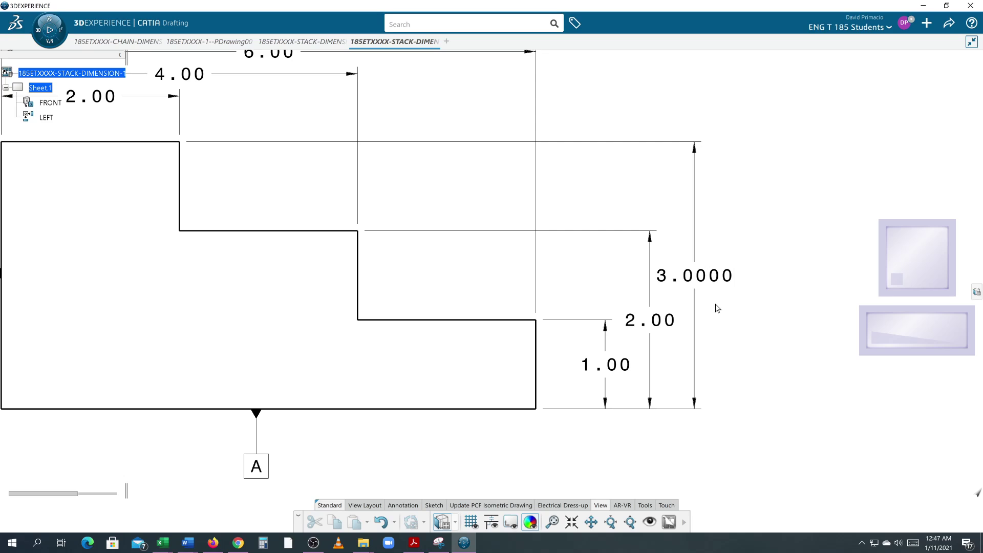
{"action": "scroll", "coordinate": [748, 428], "scroll_direction": "down", "scroll_amount": 2}
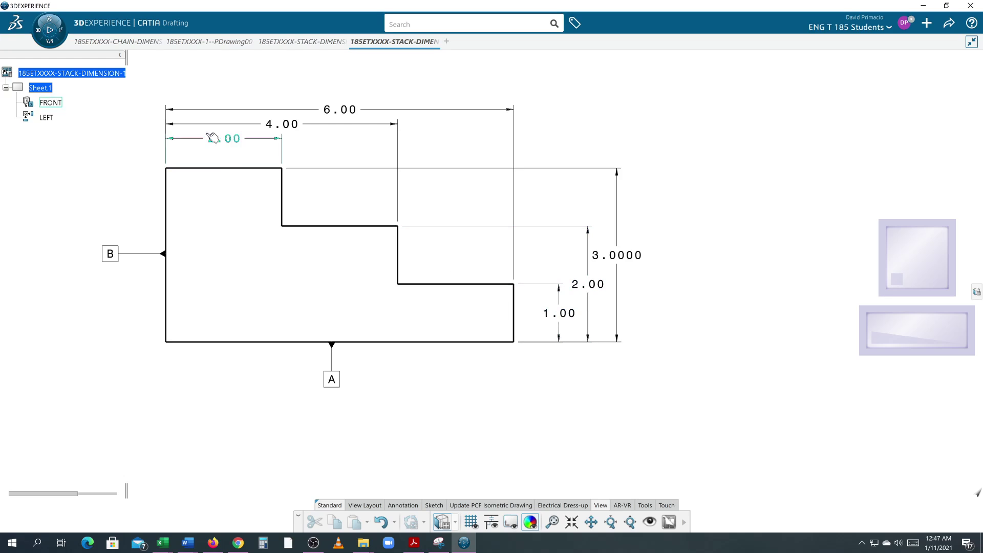
{"action": "mouse_move", "coordinate": [638, 367]}
{"action": "middle_mouse_down"}
{"action": "mouse_move", "coordinate": [26, 162]}
{"action": "mouse_move", "coordinate": [136, 119]}
{"action": "middle_mouse_up"}
{"action": "scroll", "coordinate": [363, 237], "scroll_direction": "up", "scroll_amount": 1}
{"action": "middle_click_drag", "start_coordinate": [364, 237], "coordinate": [456, 175]}
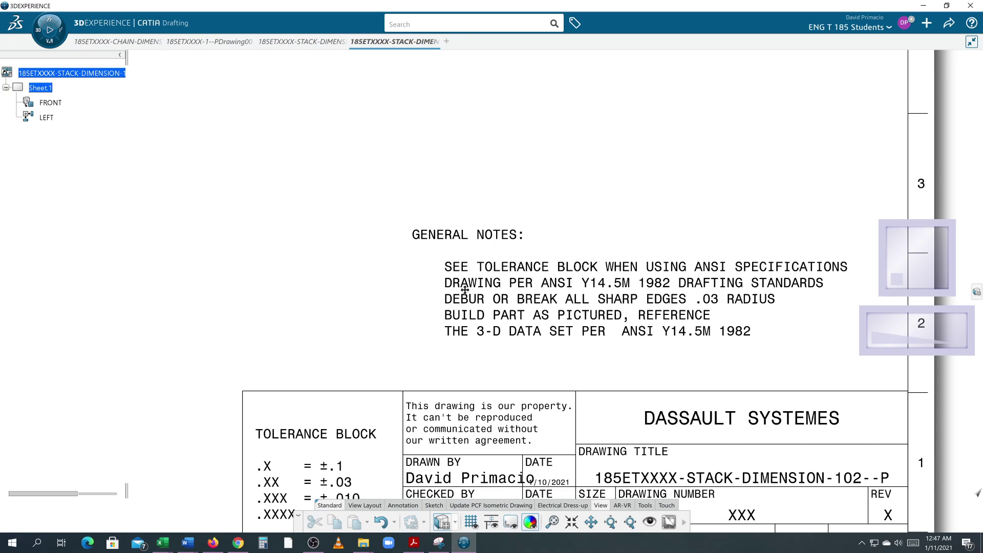
{"action": "scroll", "coordinate": [484, 245], "scroll_direction": "up", "scroll_amount": 2}
{"action": "middle_click_drag", "start_coordinate": [483, 245], "coordinate": [471, 227]}
{"action": "scroll", "coordinate": [481, 258], "scroll_direction": "down", "scroll_amount": 1}
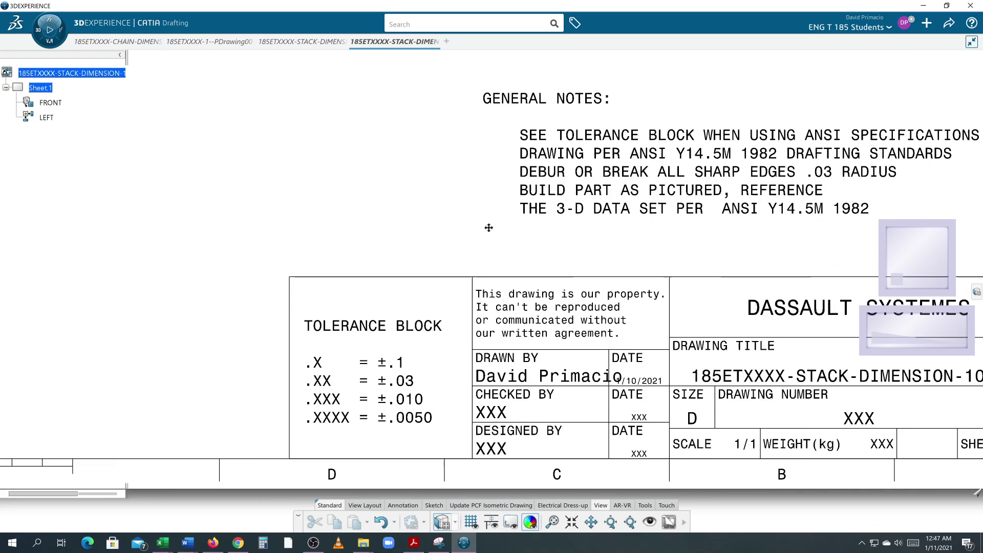
{"action": "middle_click_drag", "start_coordinate": [398, 358], "coordinate": [434, 307]}
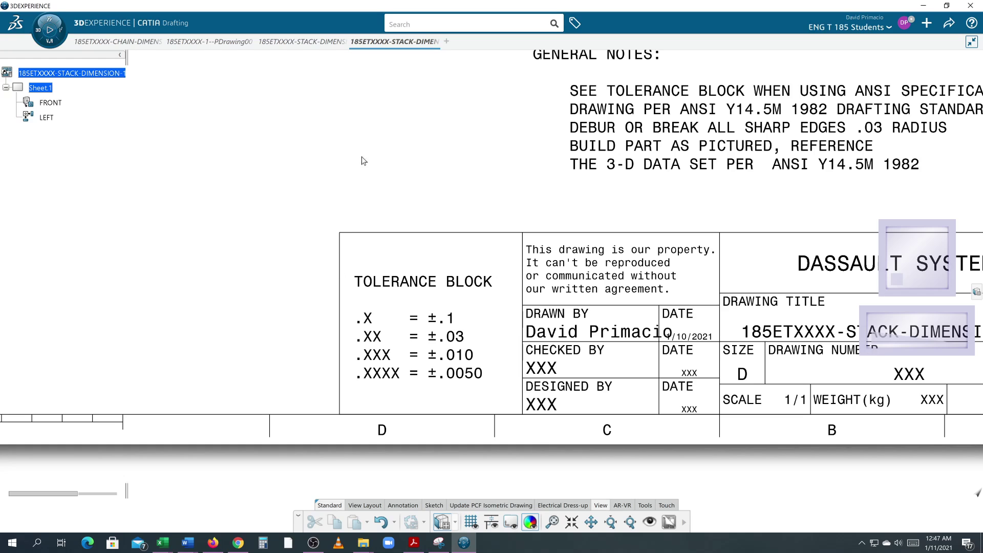
{"action": "middle_click_drag", "start_coordinate": [342, 171], "coordinate": [422, 292]}
{"action": "mouse_move", "coordinate": [377, 215]}
{"action": "middle_mouse_down"}
{"action": "mouse_move", "coordinate": [432, 272]}
{"action": "mouse_move", "coordinate": [389, 407]}
{"action": "middle_mouse_up"}
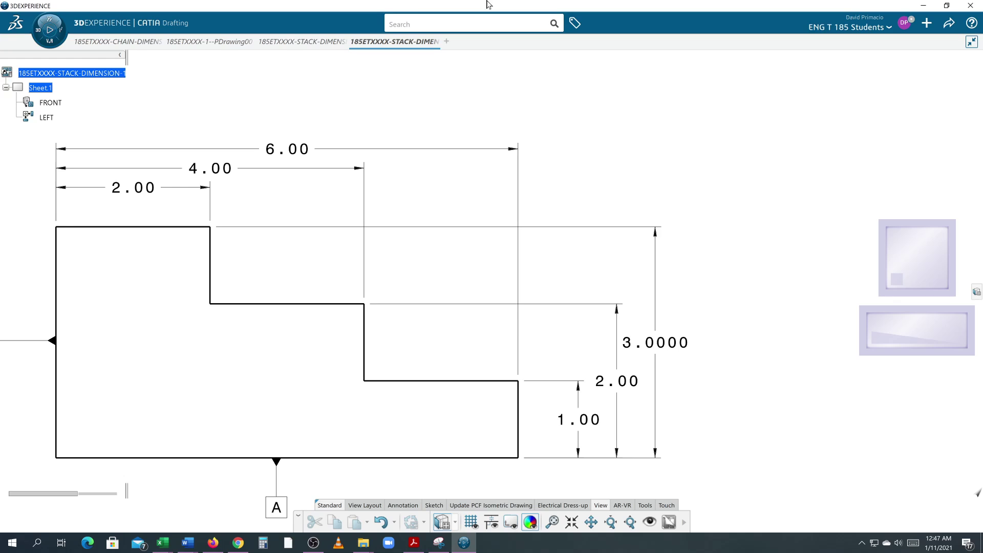